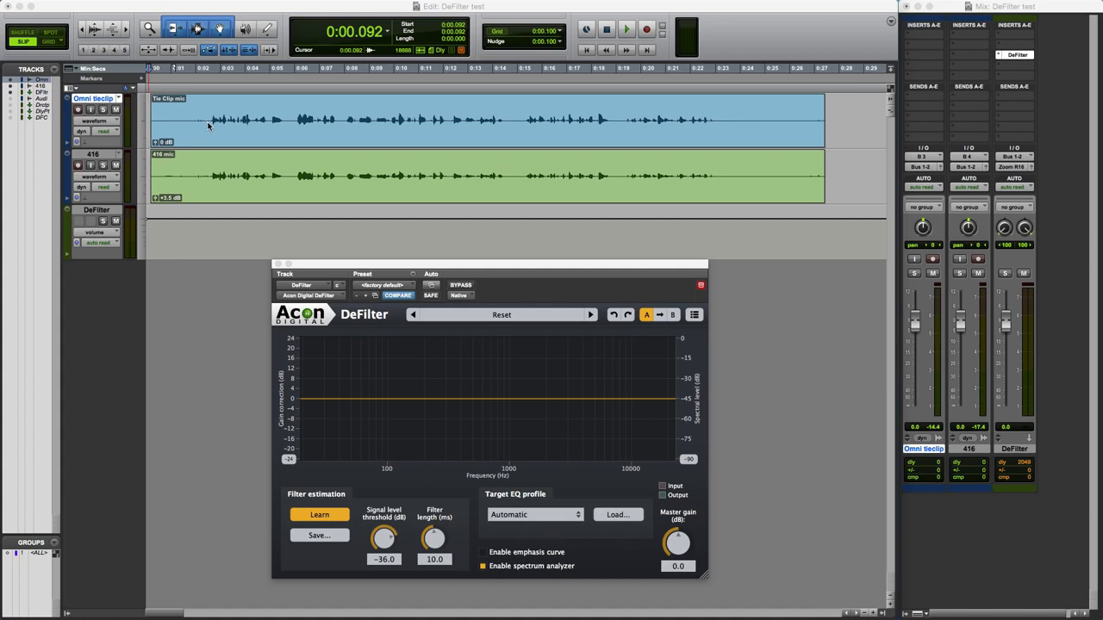
Play the speech from 0:02.530 with DeFilter bypassed, muting and unmuting the 416 and Omni tieclip tracks in turn for comparison.
{"action": "left_click", "coordinate": [208, 125]}
{"action": "left_click", "coordinate": [208, 118]}
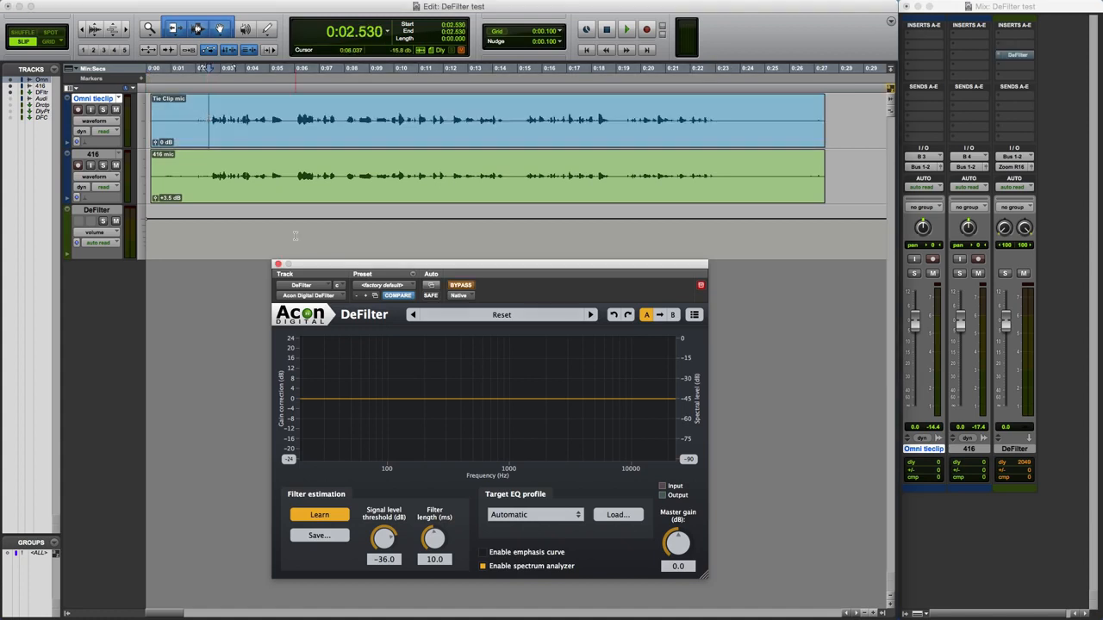
{"action": "key", "text": "space"}
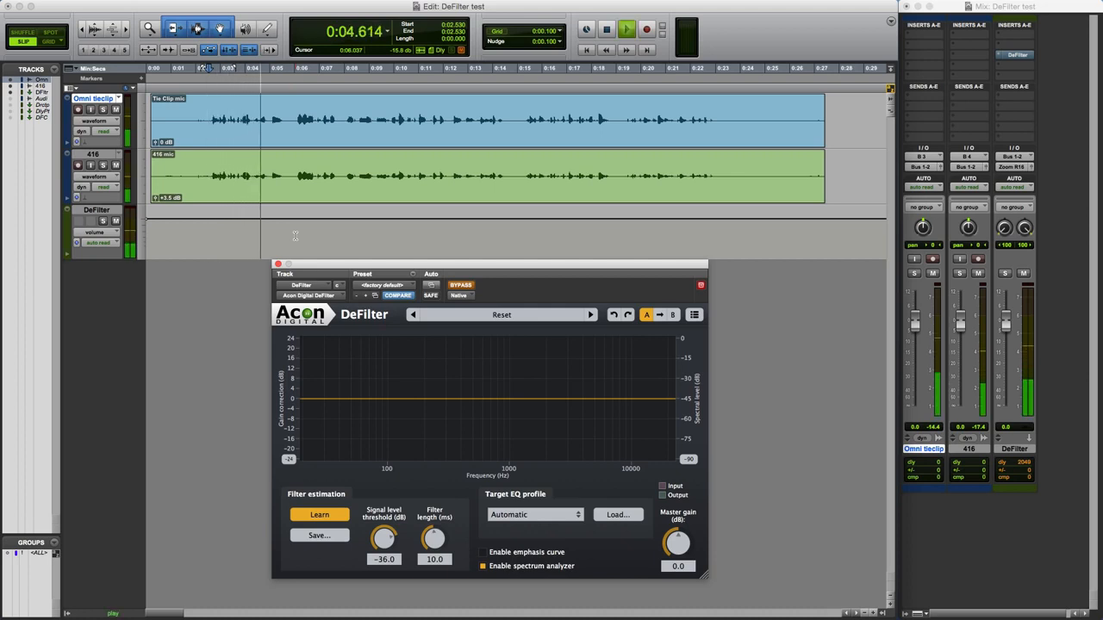
{"action": "left_click", "coordinate": [117, 165]}
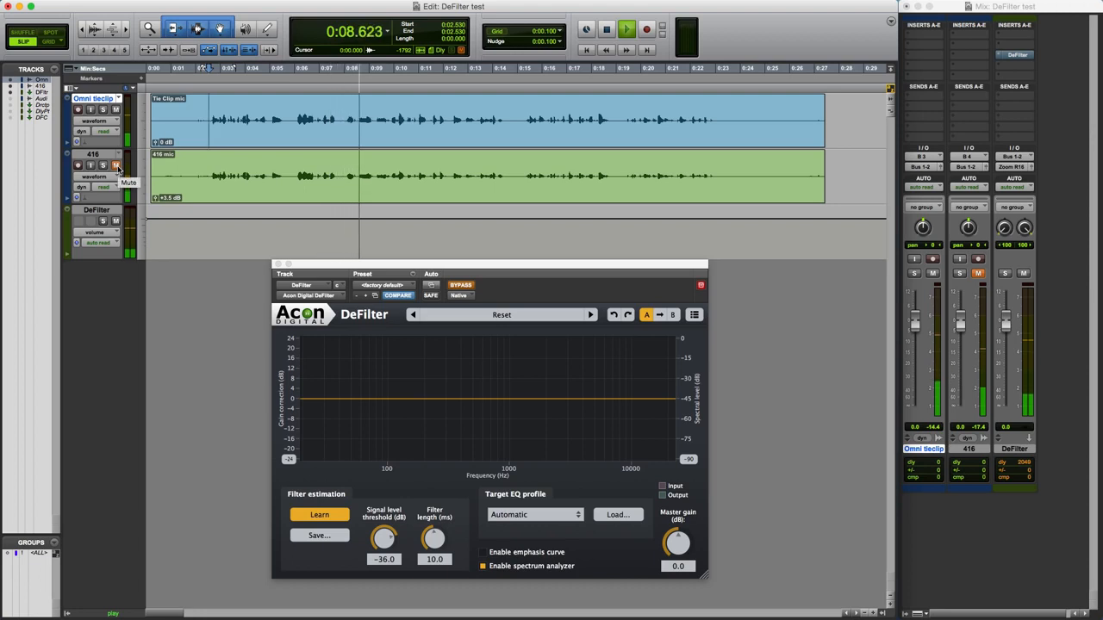
{"action": "left_click", "coordinate": [117, 165]}
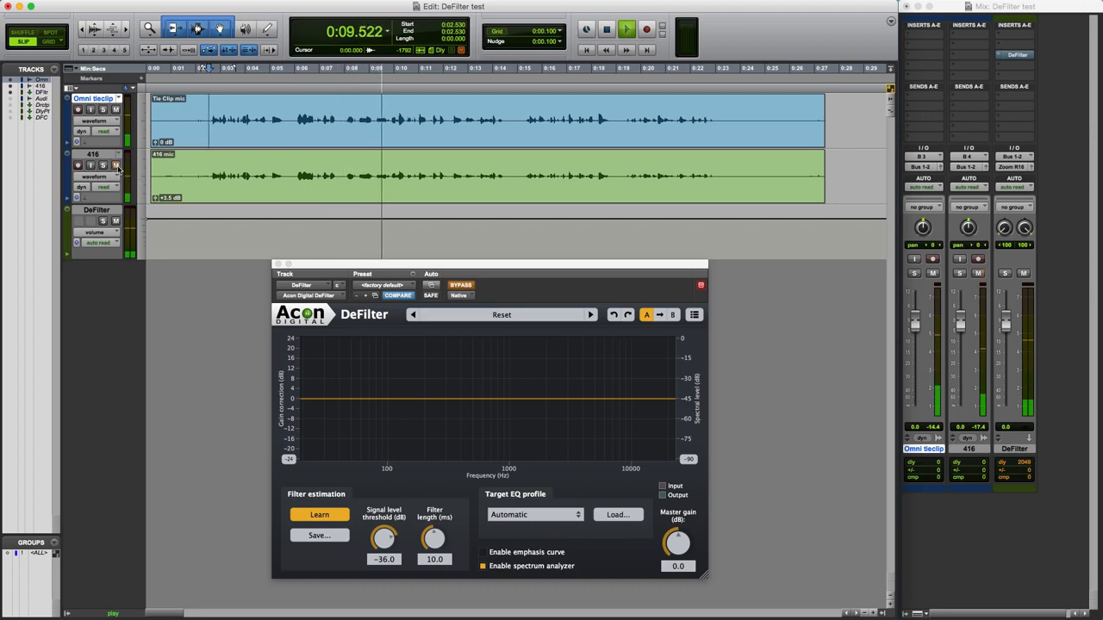
{"action": "left_click", "coordinate": [117, 110]}
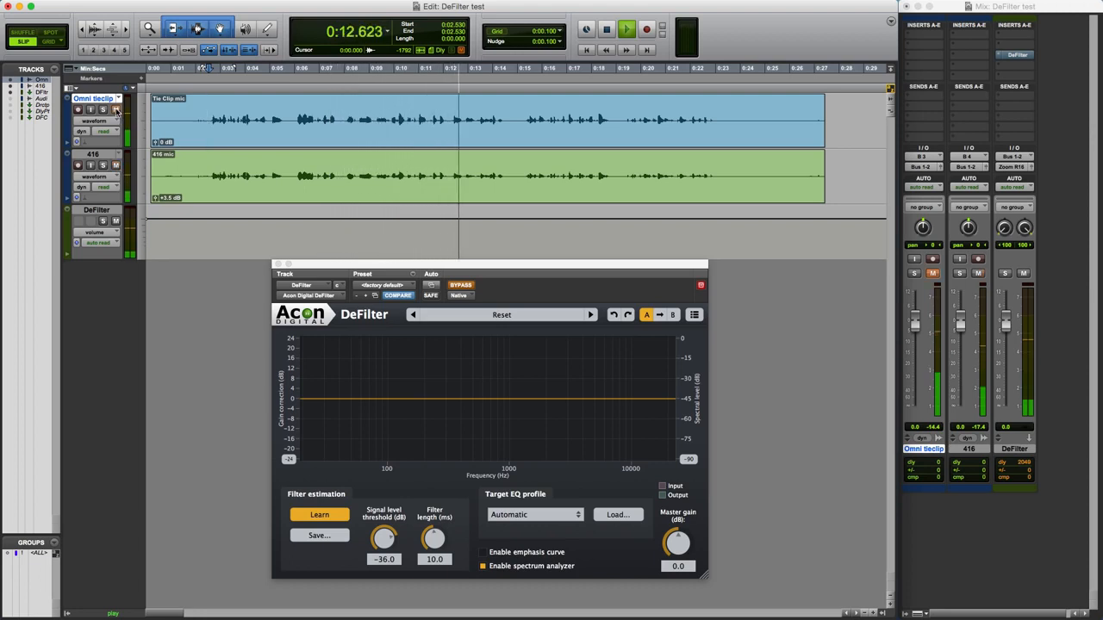
{"action": "left_click", "coordinate": [117, 110]}
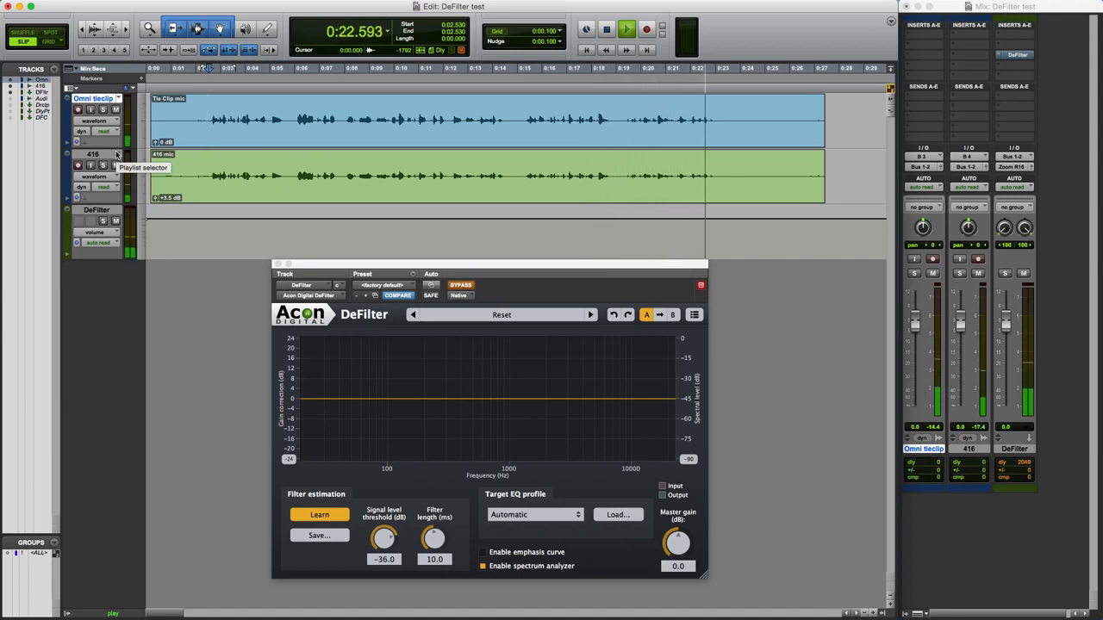
{"action": "key", "text": "space"}
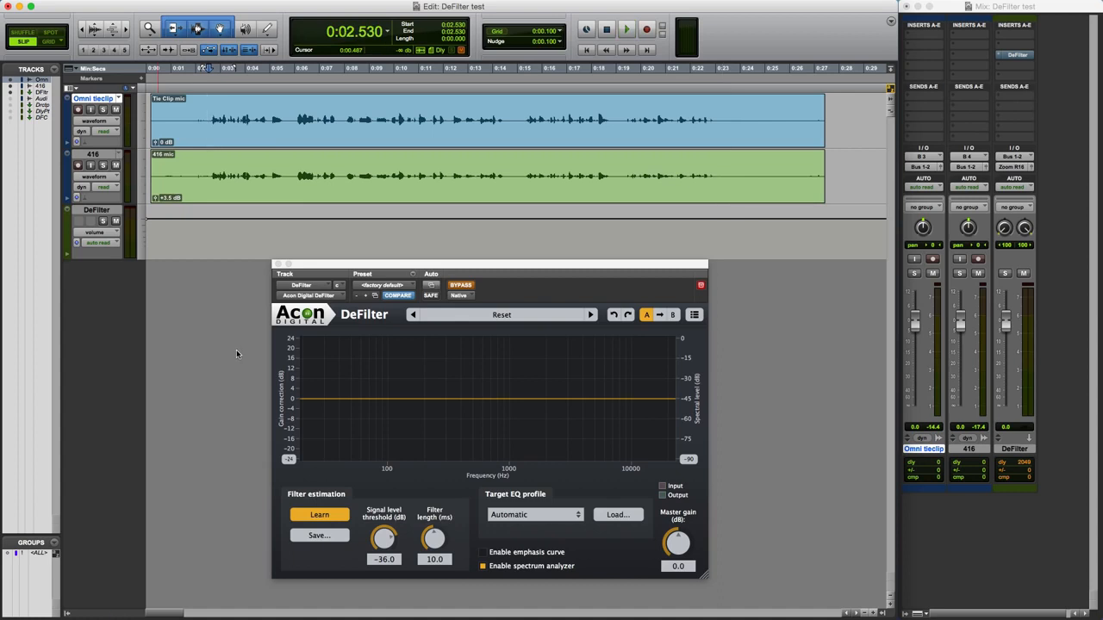
Take DeFilter out of bypass and load its Remove comb filter factory preset.
{"action": "left_click", "coordinate": [466, 285]}
{"action": "left_click", "coordinate": [465, 315]}
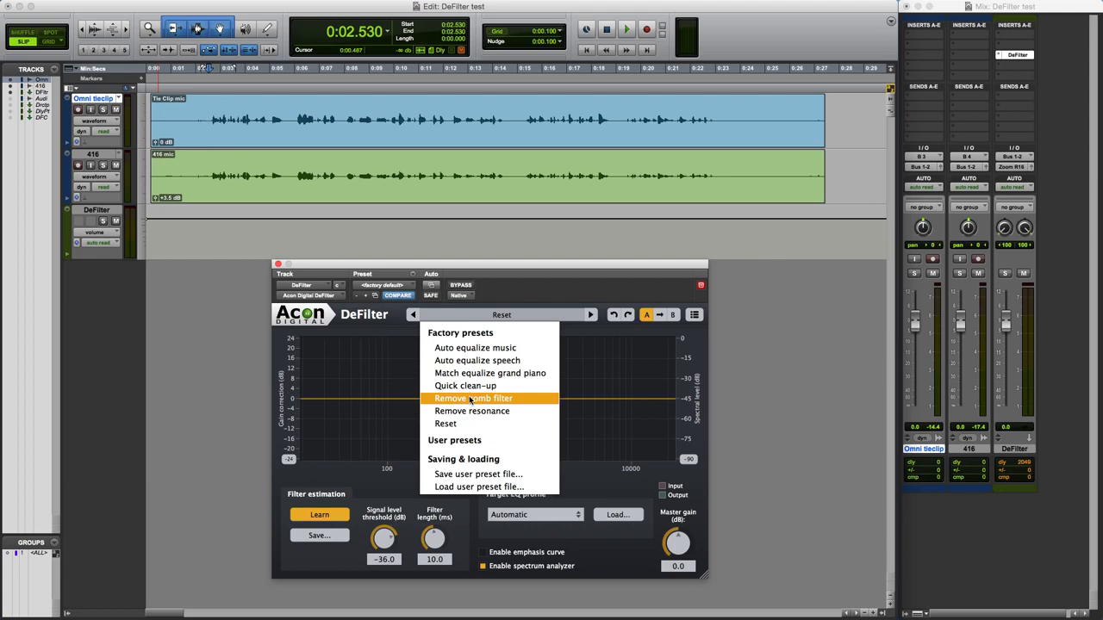
{"action": "left_click", "coordinate": [470, 400]}
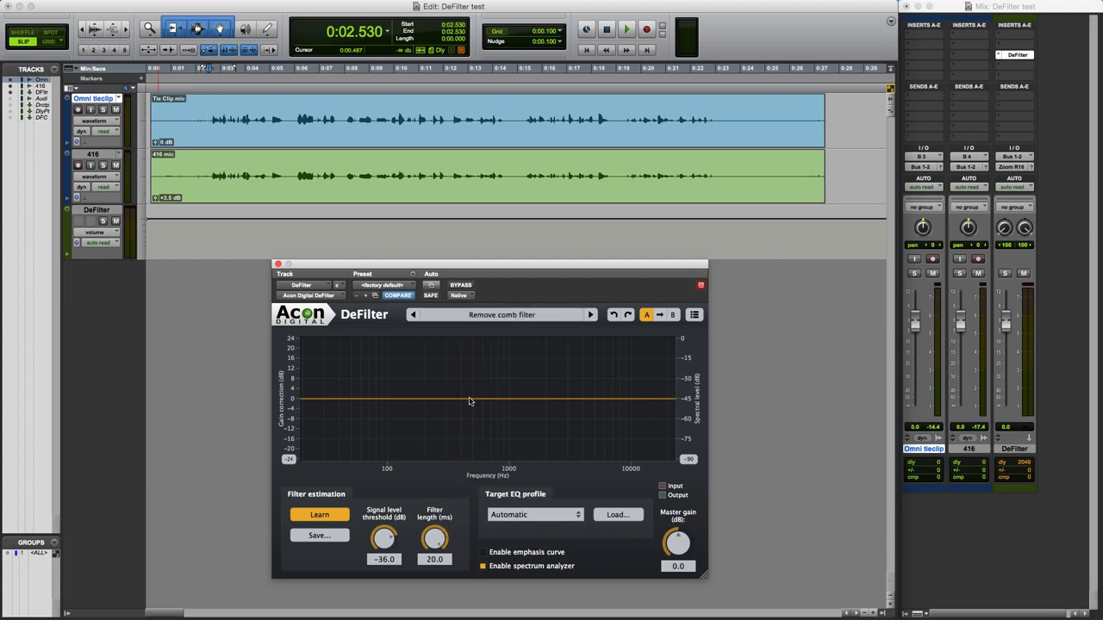
Let DeFilter learn the correction filter while the speech plays from 0:02.530, and turn off learning once playback is stopped.
{"action": "left_click", "coordinate": [321, 517]}
{"action": "key", "text": "space"}
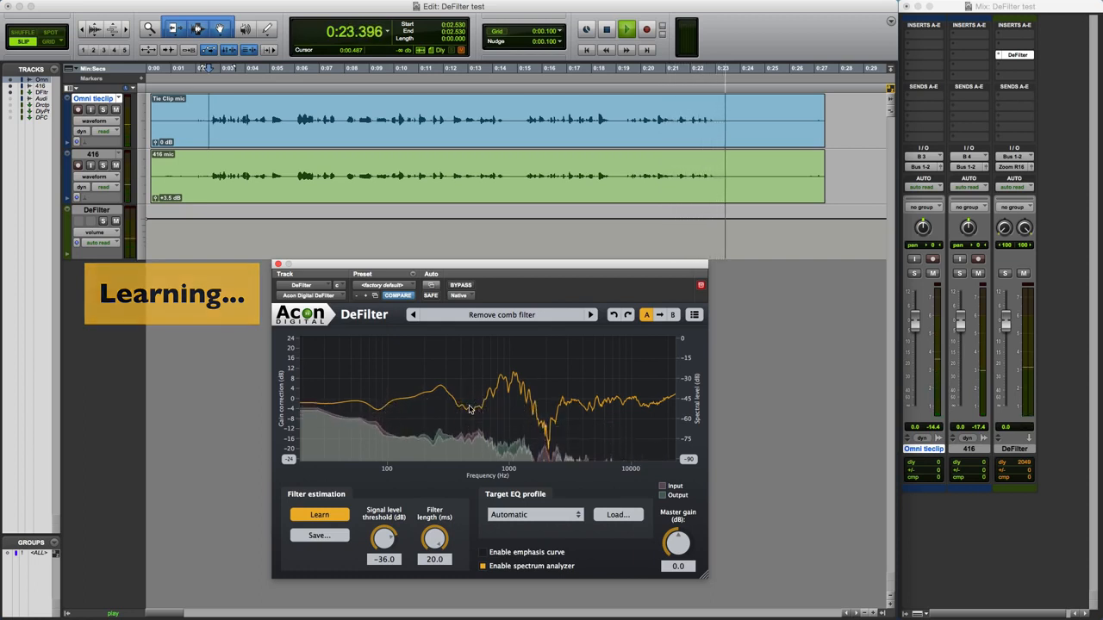
{"action": "key", "text": "space"}
{"action": "left_click", "coordinate": [335, 517]}
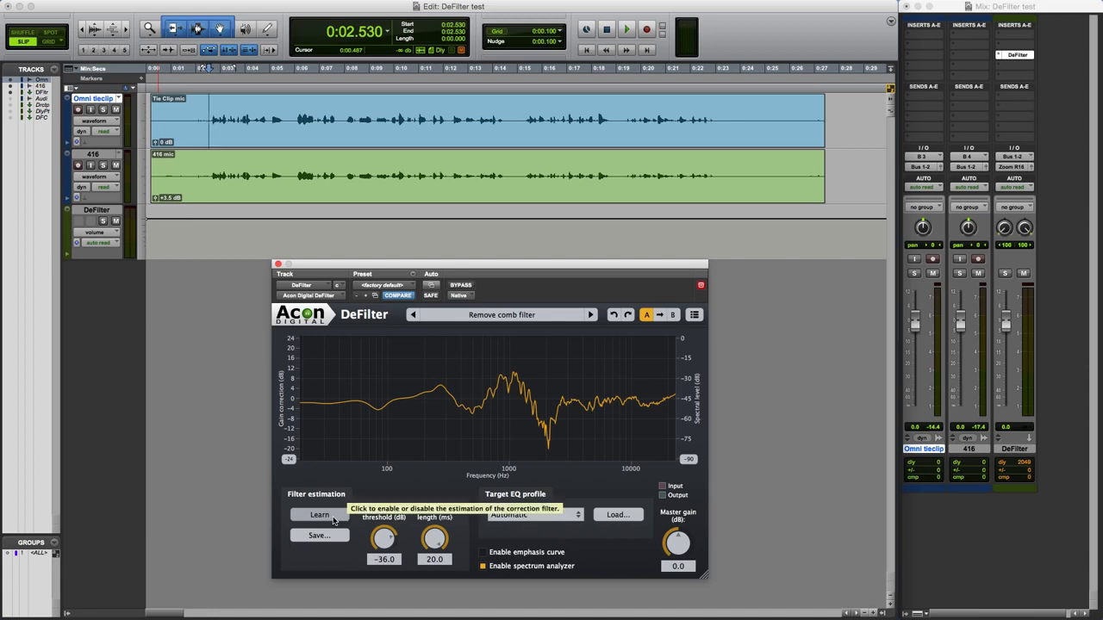
Play the speech through the learned filter, bypassing and re-enabling DeFilter to compare the sound before and after.
{"action": "key", "text": "space"}
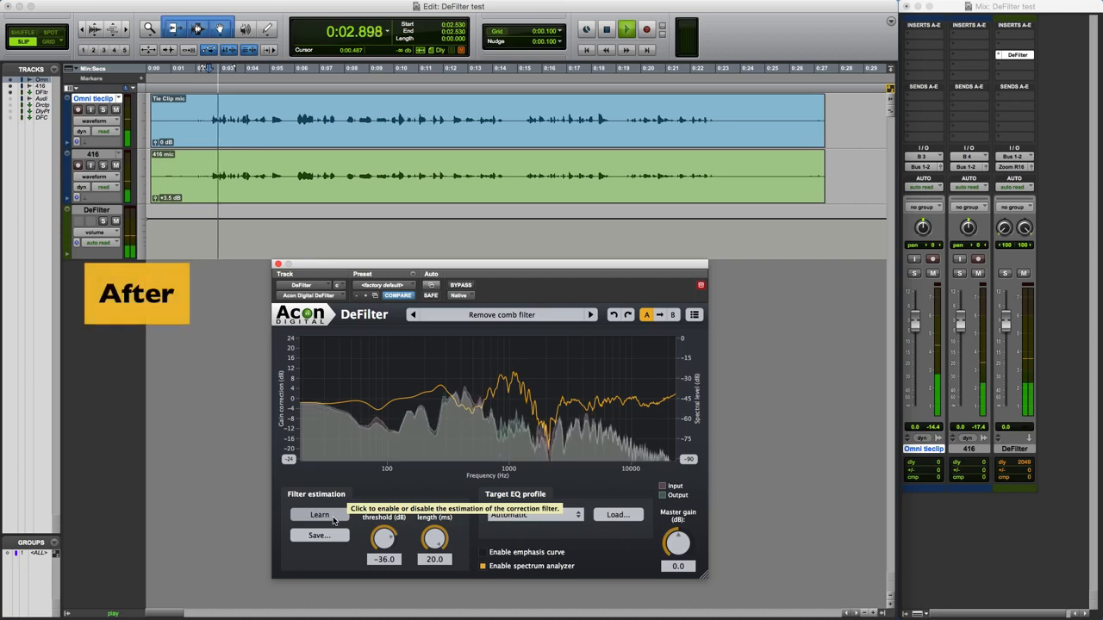
{"action": "left_click", "coordinate": [461, 285]}
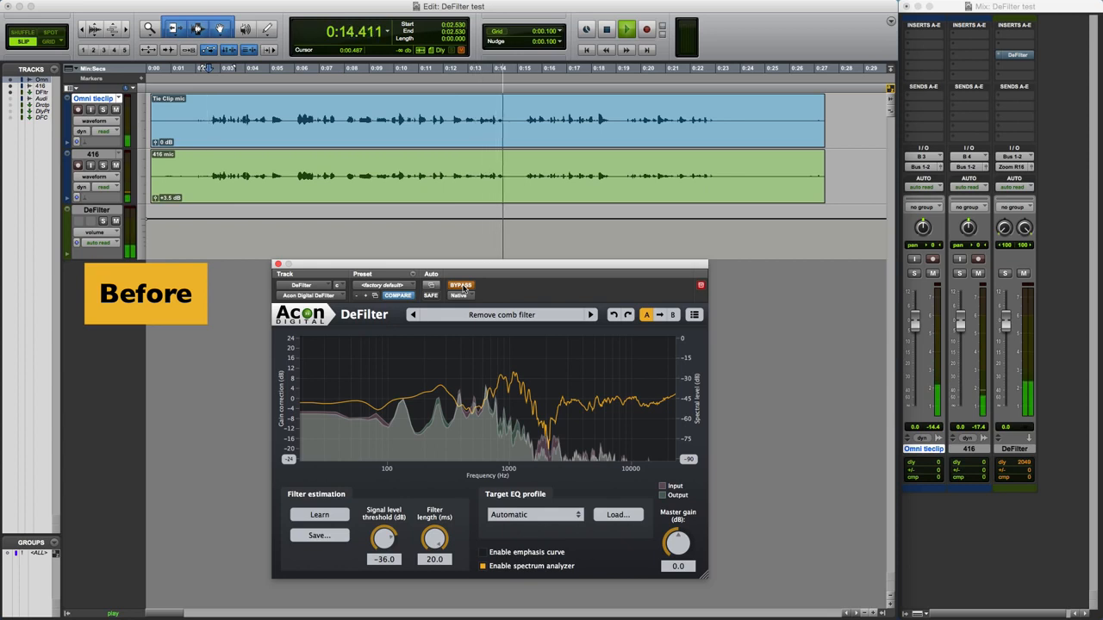
{"action": "left_click", "coordinate": [461, 285]}
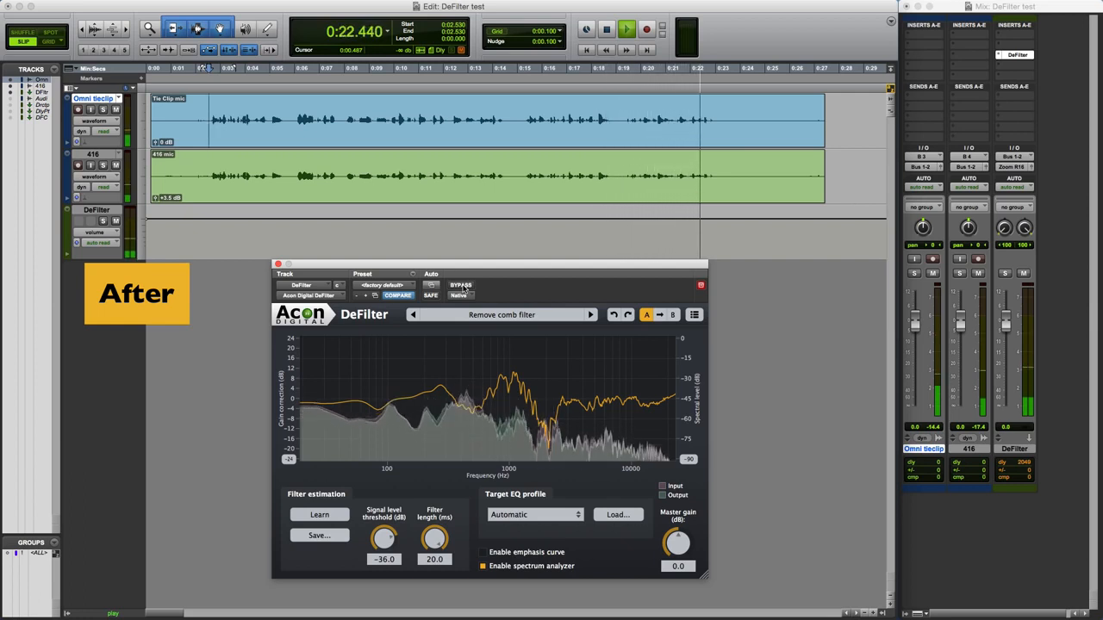
{"action": "key", "text": "space"}
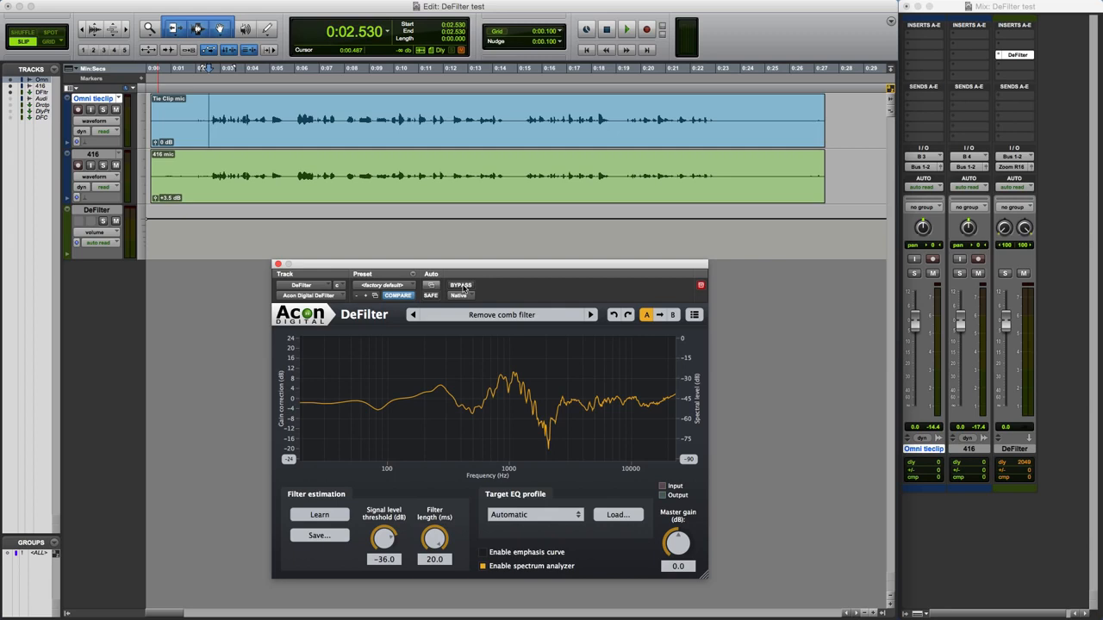
Enable the emphasis curve and move its lowest-frequency base point down to about 97 Hz, keeping the upper points at full emphasis.
{"action": "left_click", "coordinate": [483, 552]}
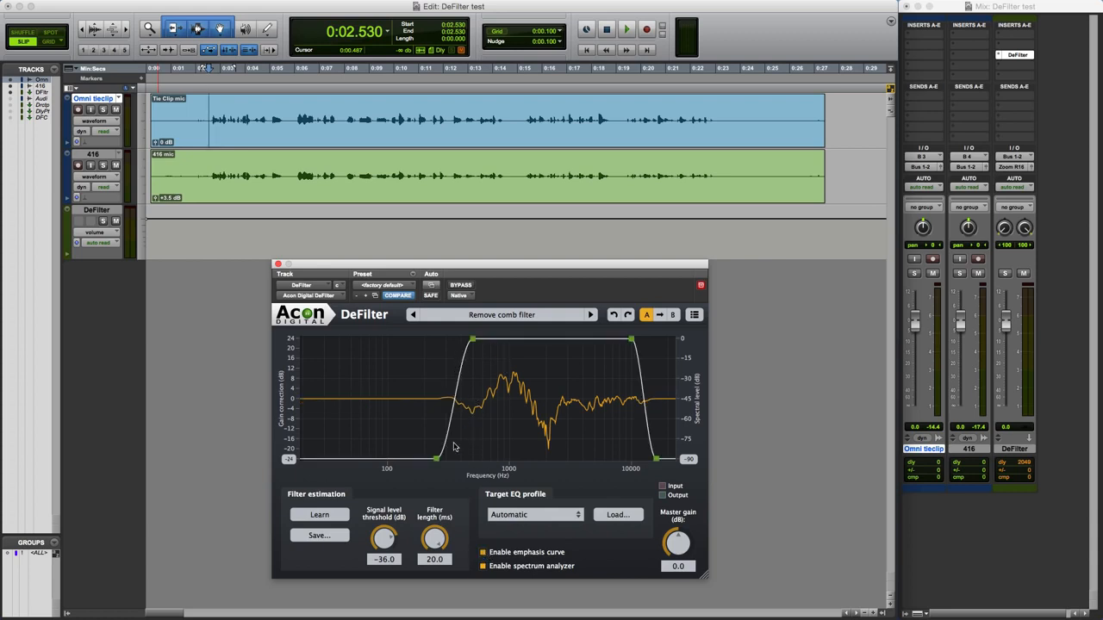
{"action": "left_click_drag", "start_coordinate": [472, 339], "coordinate": [470, 376]}
{"action": "mouse_move", "coordinate": [632, 340]}
{"action": "left_mouse_down"}
{"action": "mouse_move", "coordinate": [632, 375]}
{"action": "mouse_move", "coordinate": [631, 338]}
{"action": "mouse_move", "coordinate": [621, 334]}
{"action": "left_mouse_up"}
{"action": "left_click_drag", "start_coordinate": [470, 373], "coordinate": [472, 339]}
{"action": "left_click_drag", "start_coordinate": [438, 461], "coordinate": [387, 466]}
Play the speech, shift the emphasis curve's low-frequency shoulder slightly lower in frequency, and compare the result with DeFilter briefly bypassed.
{"action": "key", "text": "space"}
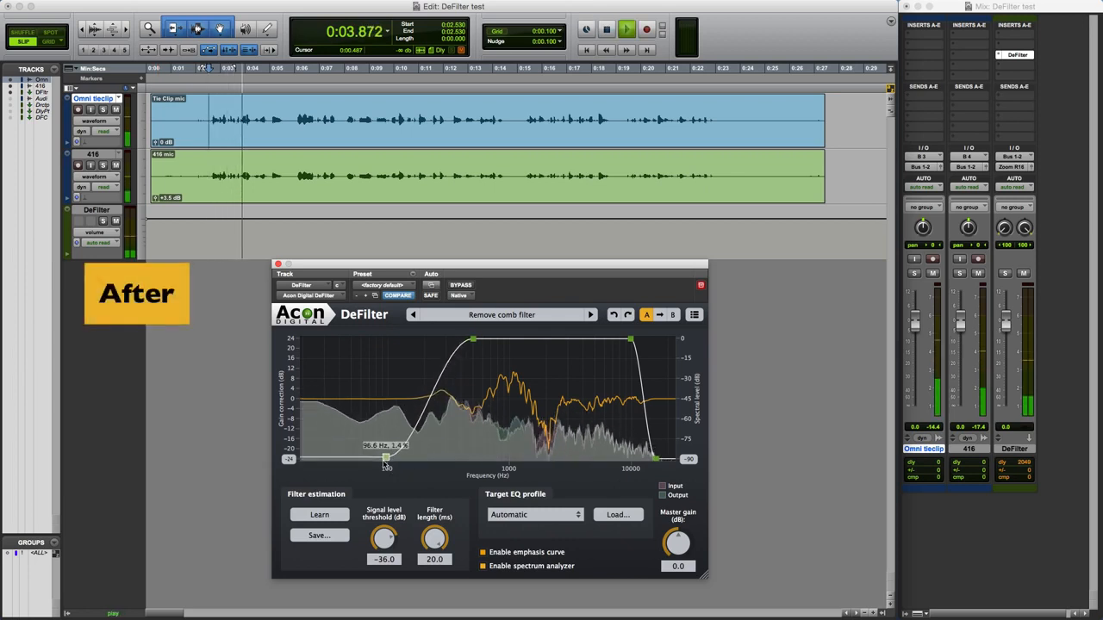
{"action": "mouse_move", "coordinate": [473, 339]}
{"action": "left_mouse_down"}
{"action": "mouse_move", "coordinate": [433, 342]}
{"action": "mouse_move", "coordinate": [466, 341]}
{"action": "left_mouse_up"}
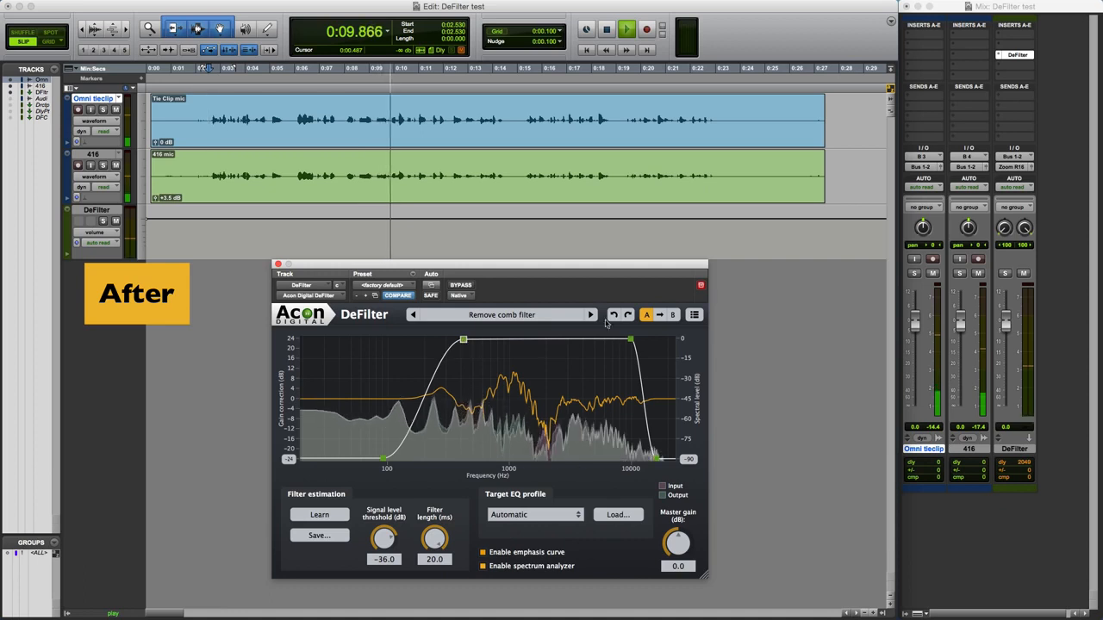
{"action": "left_click", "coordinate": [460, 285]}
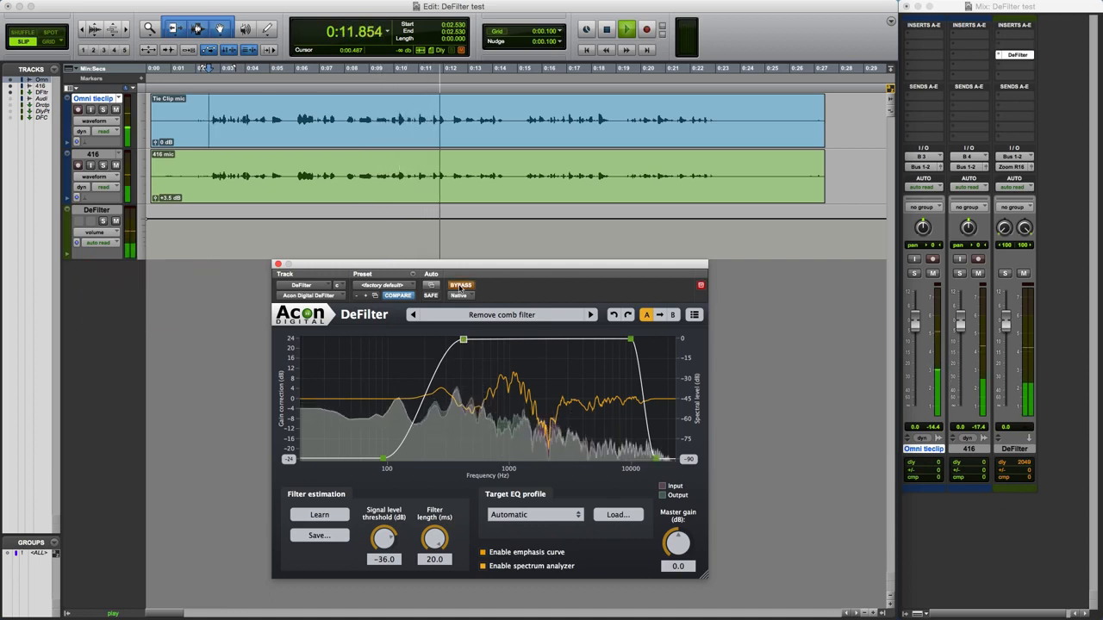
{"action": "left_click", "coordinate": [460, 286]}
Try lowering both upper emphasis-curve points to about 70% during playback, and return them to full emphasis after stopping.
{"action": "left_click_drag", "start_coordinate": [463, 340], "coordinate": [466, 374]}
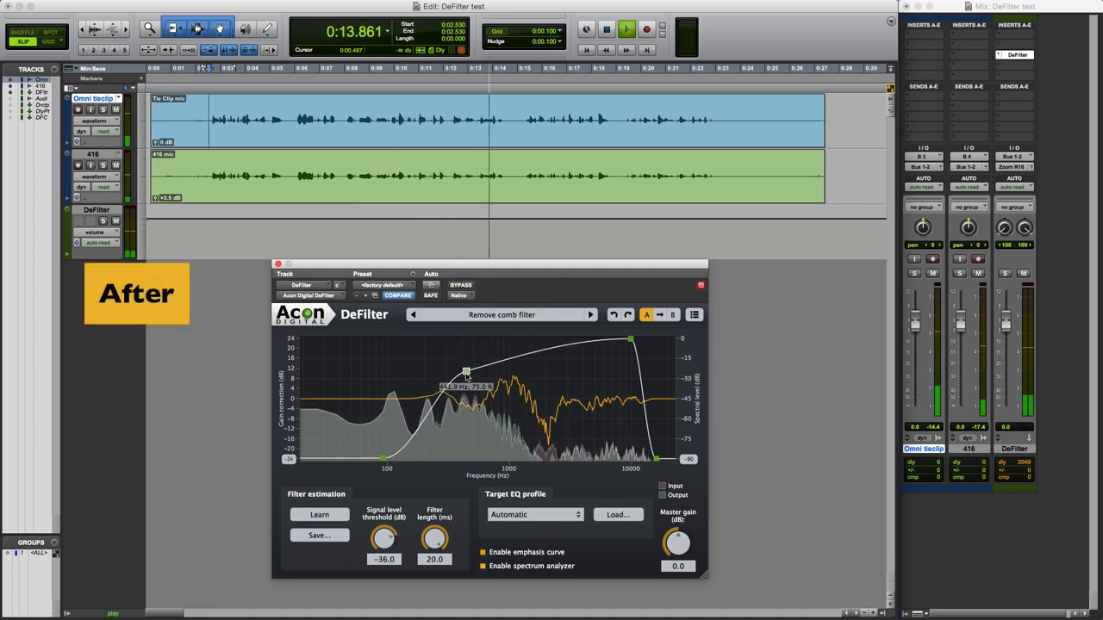
{"action": "left_click_drag", "start_coordinate": [631, 338], "coordinate": [631, 382]}
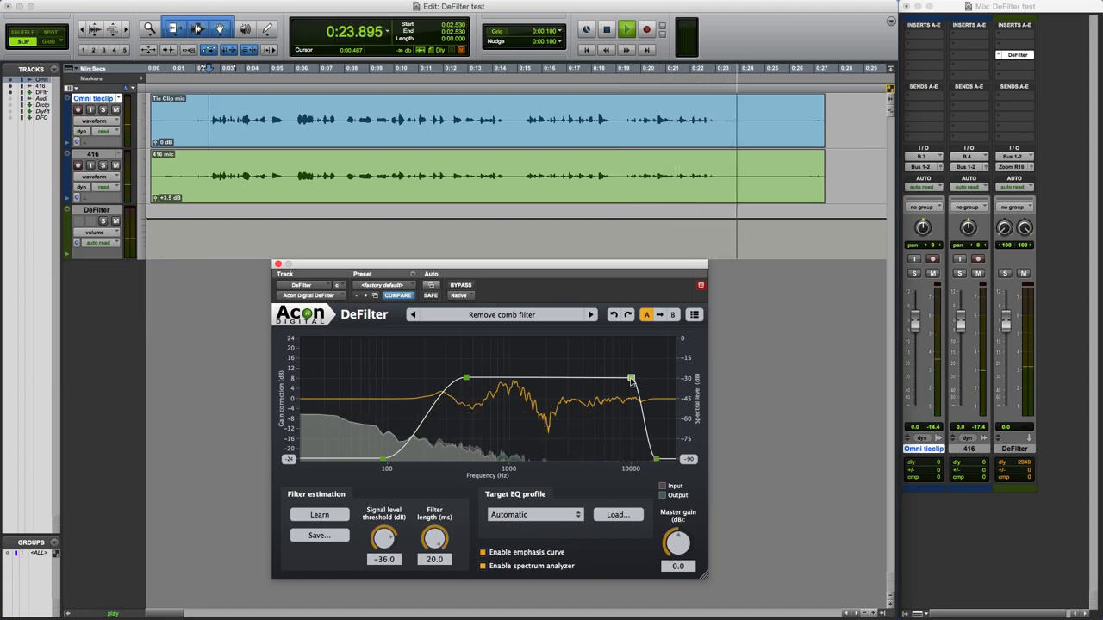
{"action": "key", "text": "space"}
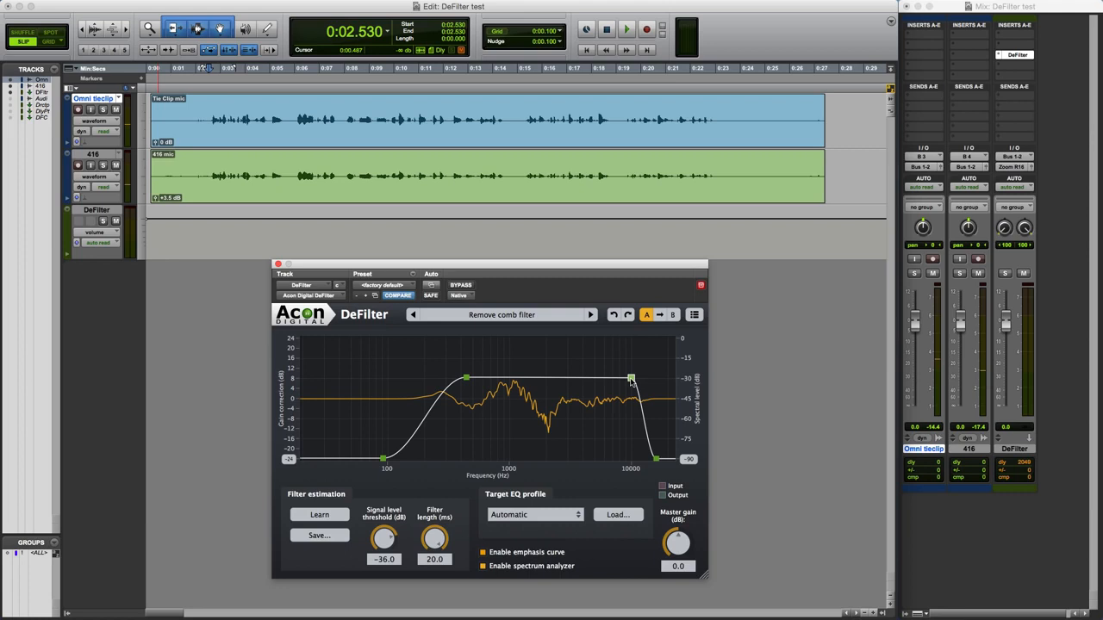
{"action": "left_click_drag", "start_coordinate": [633, 380], "coordinate": [630, 338]}
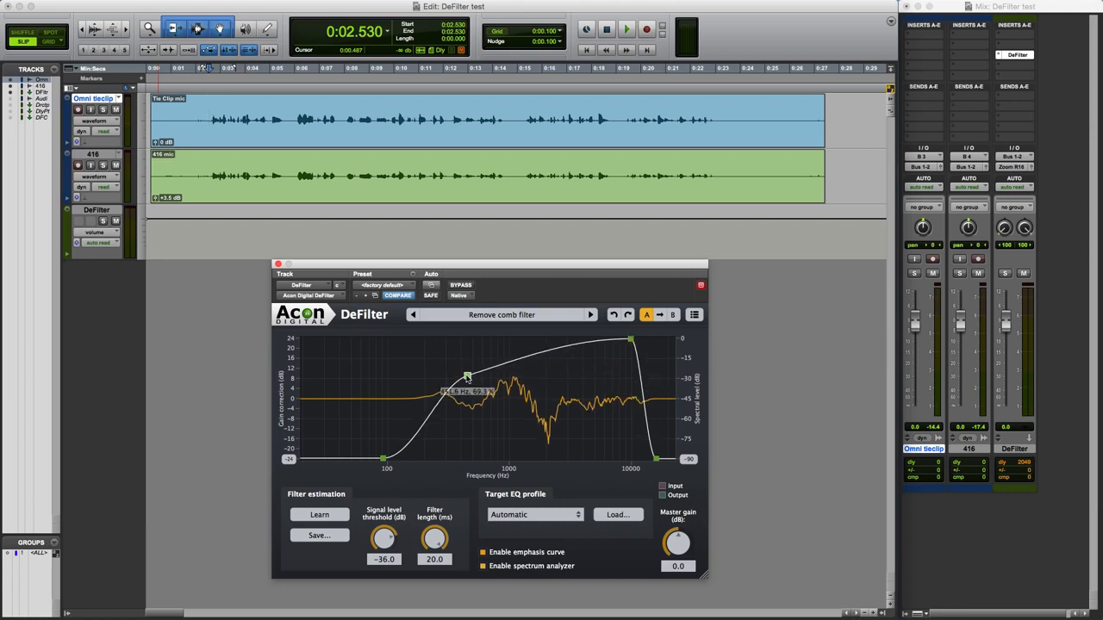
{"action": "left_click_drag", "start_coordinate": [466, 377], "coordinate": [466, 337]}
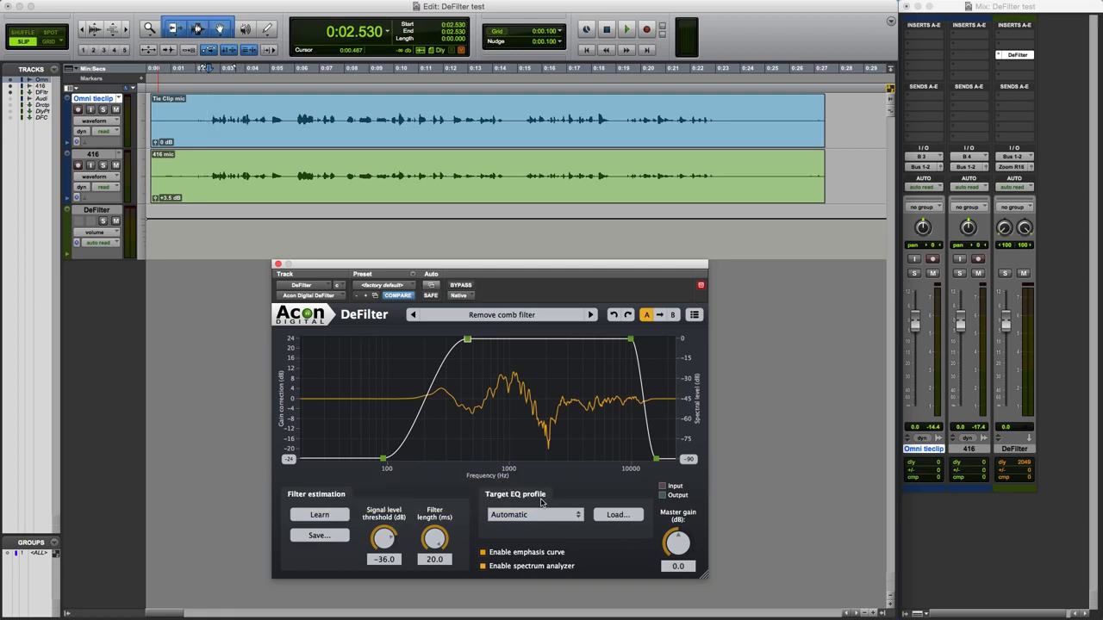
Audition the Speech and Music target EQ profiles while the speech plays, switch back to Automatic, and stop playback.
{"action": "left_click", "coordinate": [571, 518]}
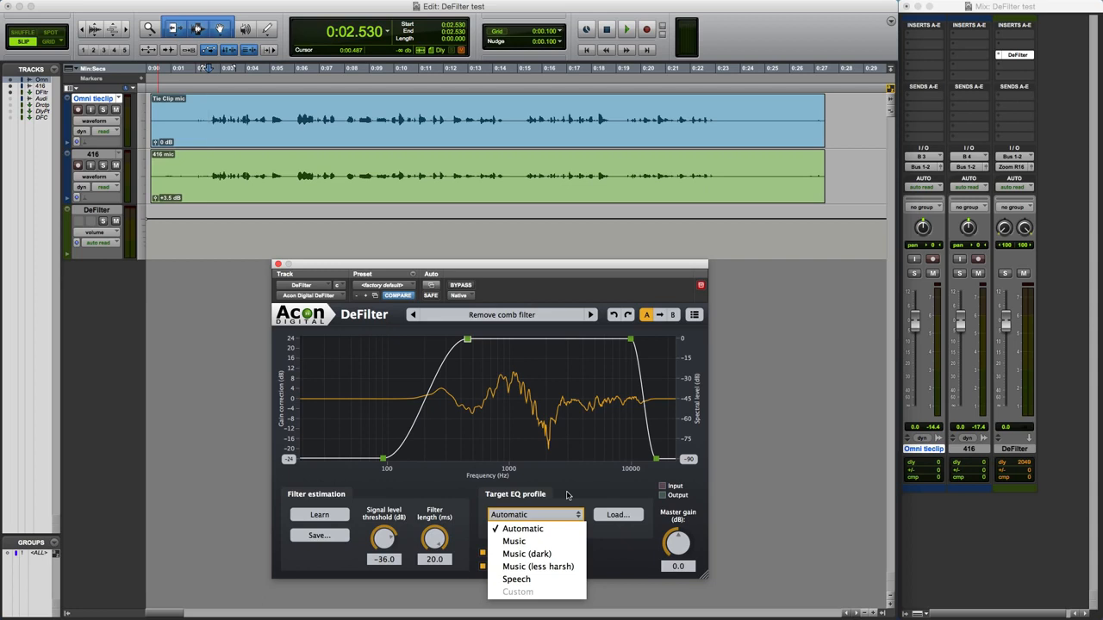
{"action": "key", "text": "space"}
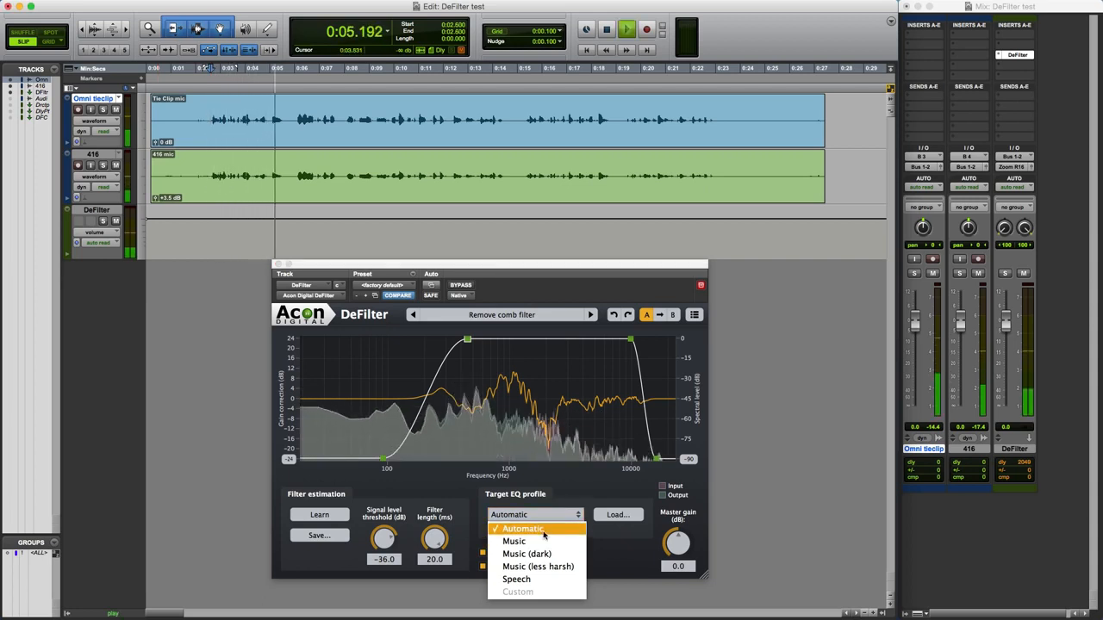
{"action": "left_click", "coordinate": [537, 580]}
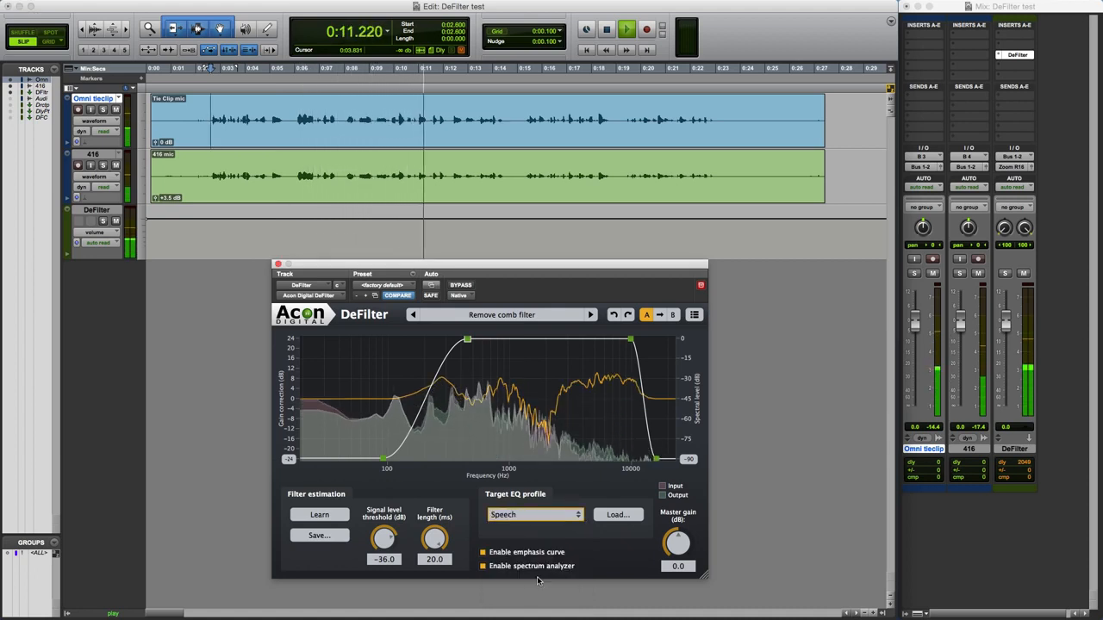
{"action": "left_click", "coordinate": [546, 515]}
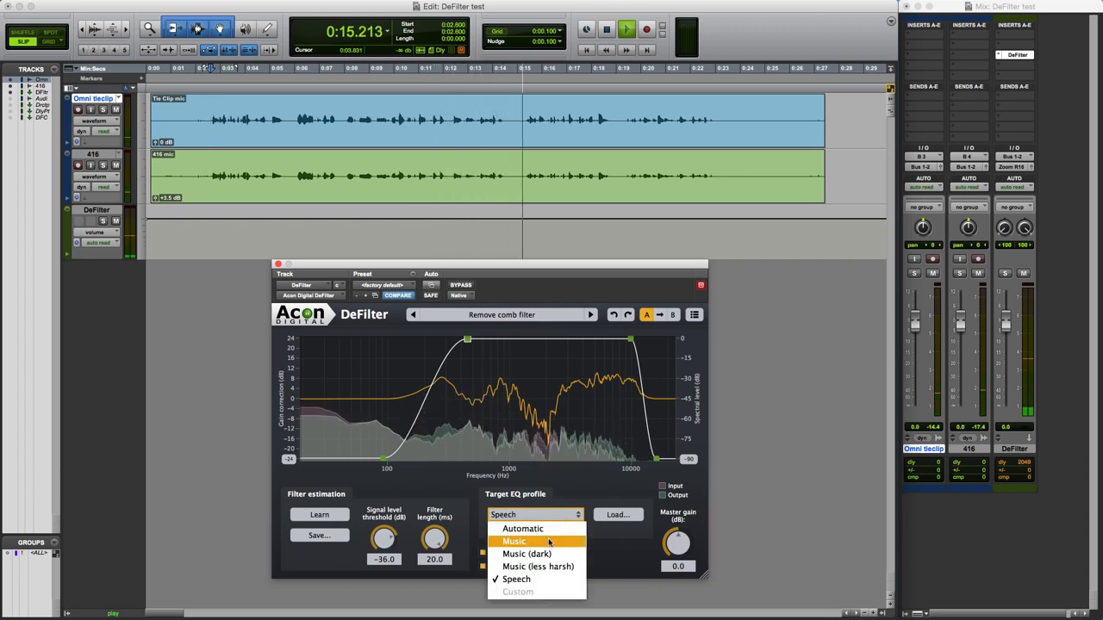
{"action": "left_click", "coordinate": [548, 541]}
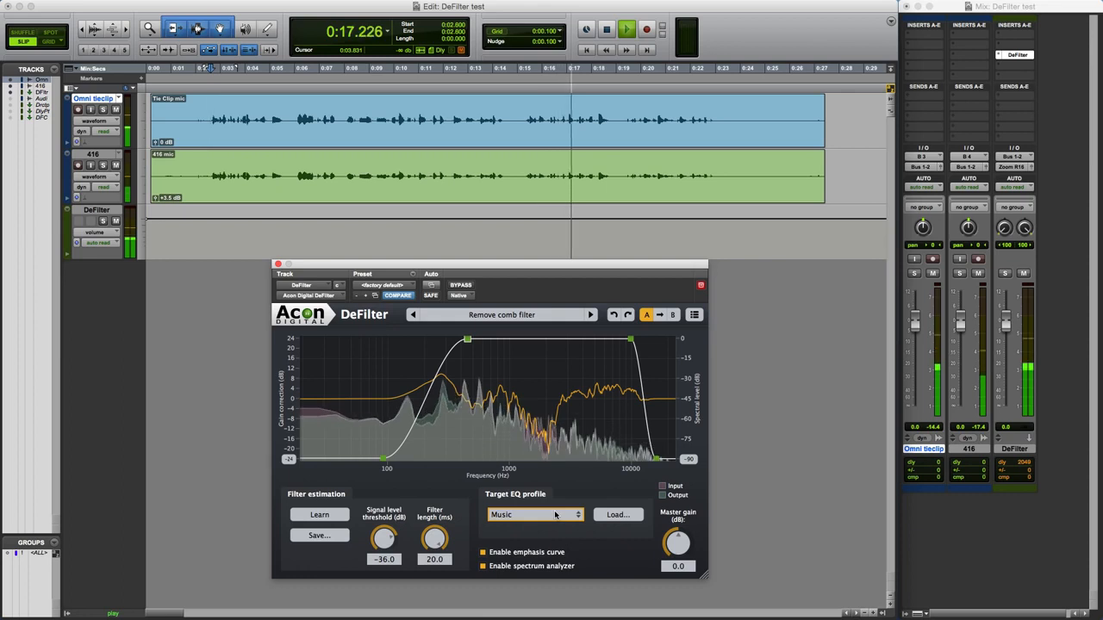
{"action": "left_click", "coordinate": [555, 515]}
{"action": "left_click", "coordinate": [551, 529]}
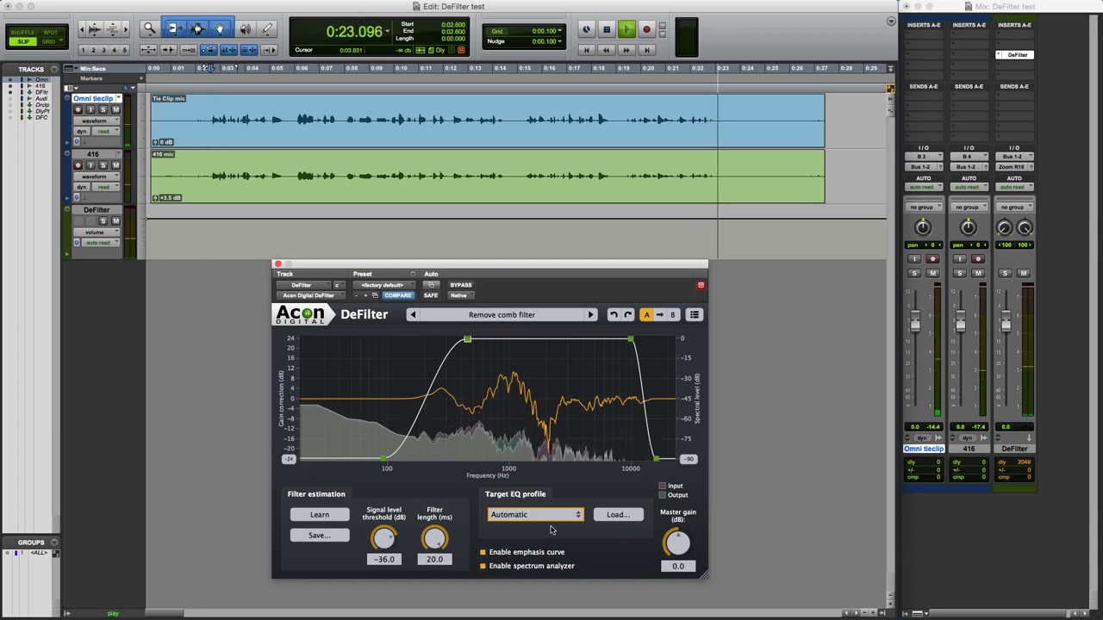
{"action": "key", "text": "space"}
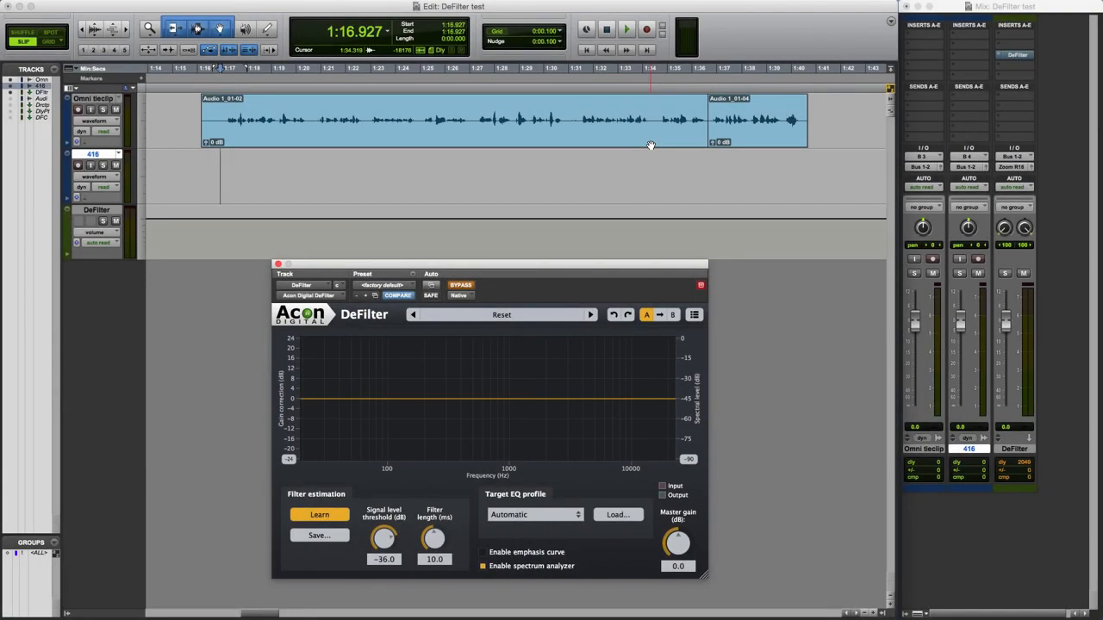
Load DeFilter's Remove resonance factory preset and place the edit cursor at 1:34.273 in the Omni tieclip speech clip.
{"action": "left_click", "coordinate": [533, 316]}
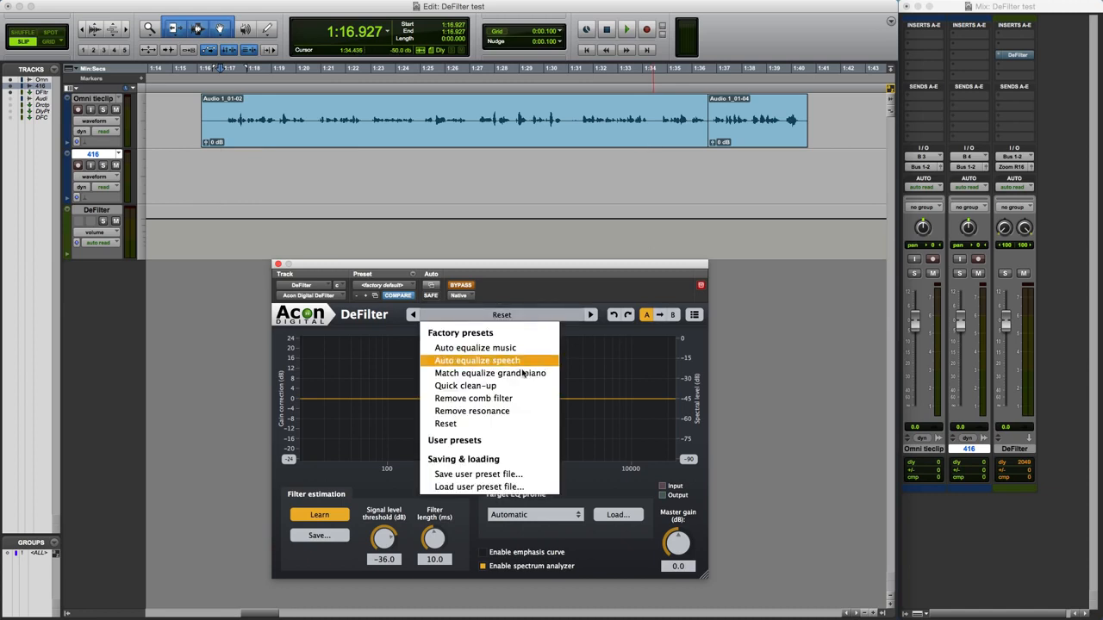
{"action": "left_click", "coordinate": [504, 413]}
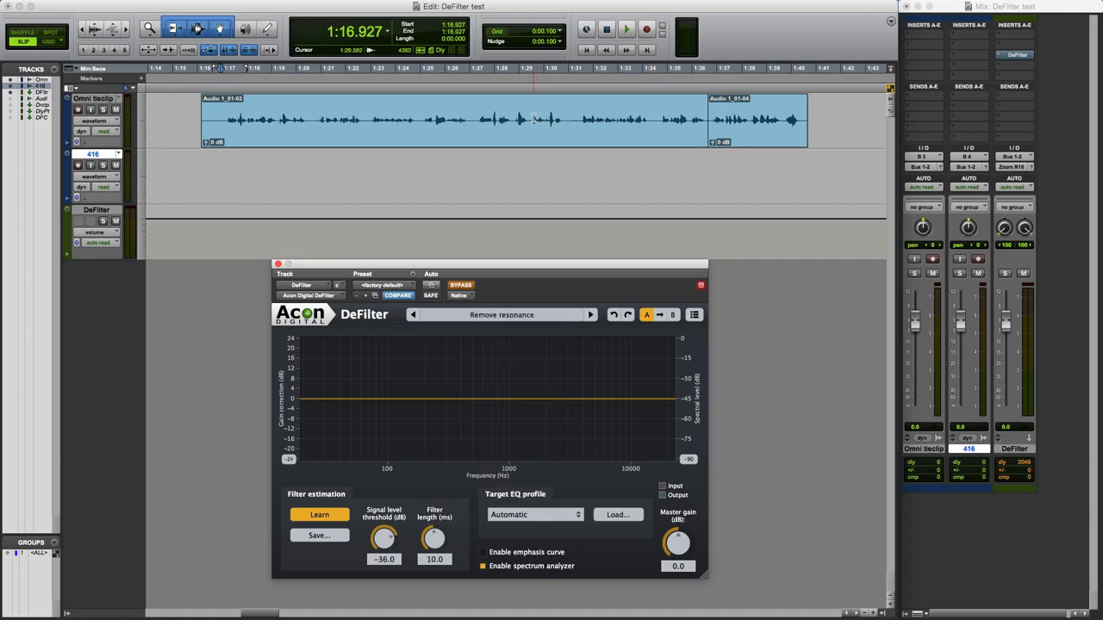
{"action": "left_click", "coordinate": [624, 116]}
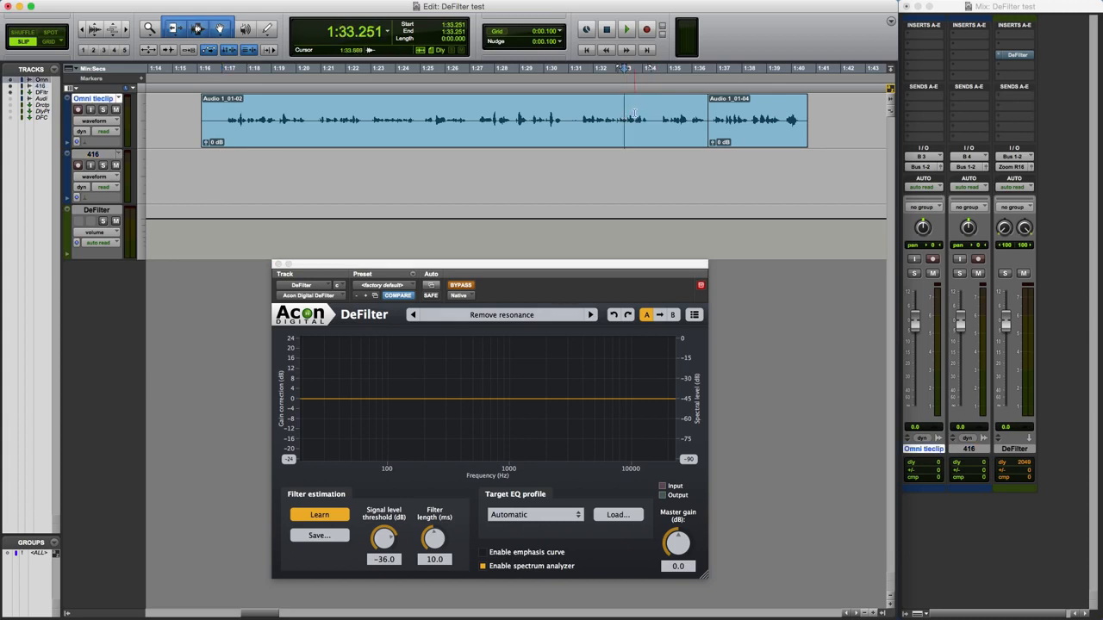
{"action": "left_click", "coordinate": [649, 116]}
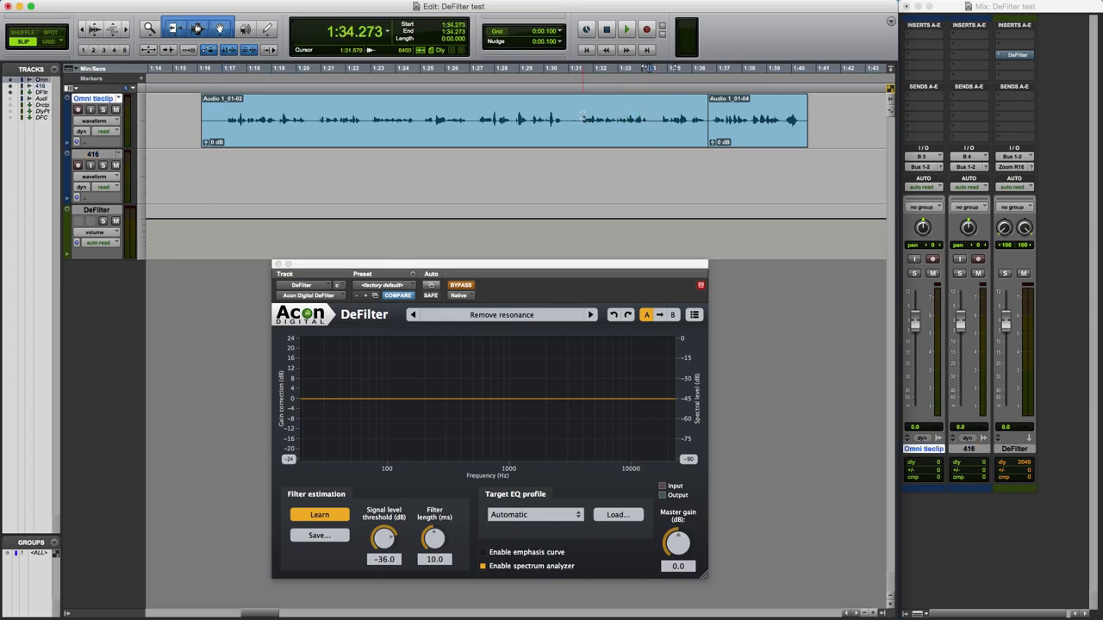
Play the Omni tieclip speech with DeFilter bypassed, first from 1:31.579 and again from the start of the short final clip.
{"action": "key", "text": "space"}
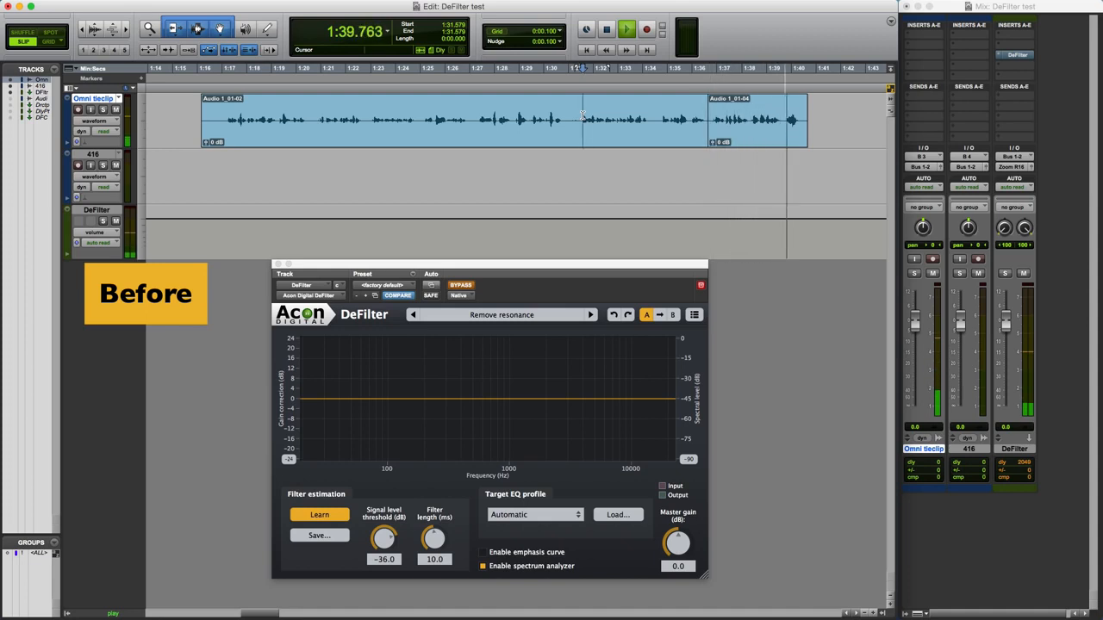
{"action": "key", "text": "space"}
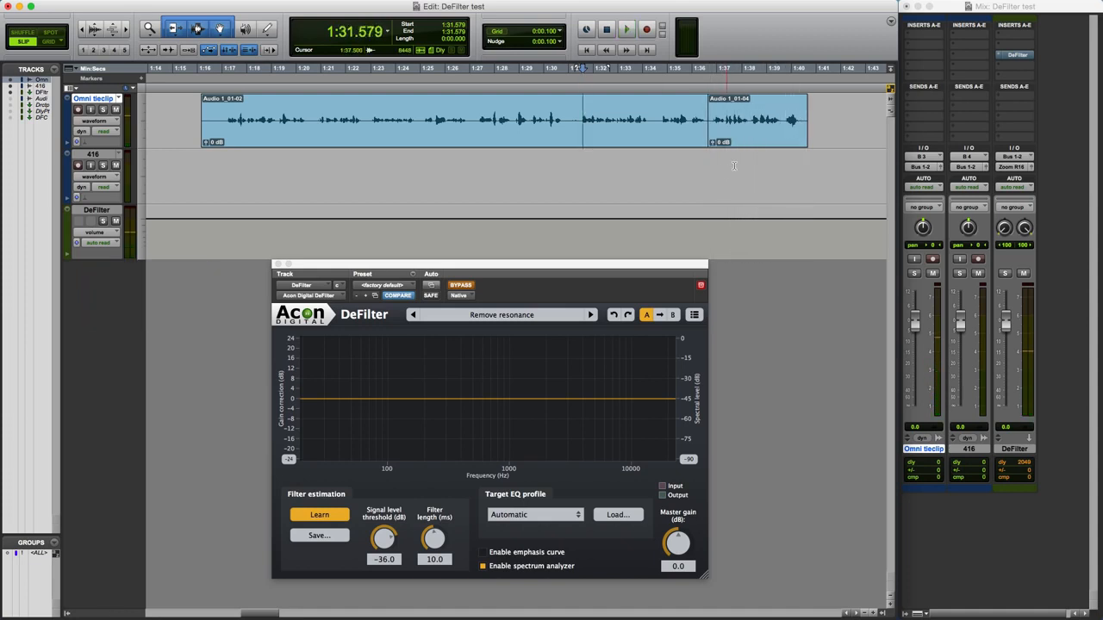
{"action": "left_click", "coordinate": [710, 170]}
{"action": "key", "text": "space"}
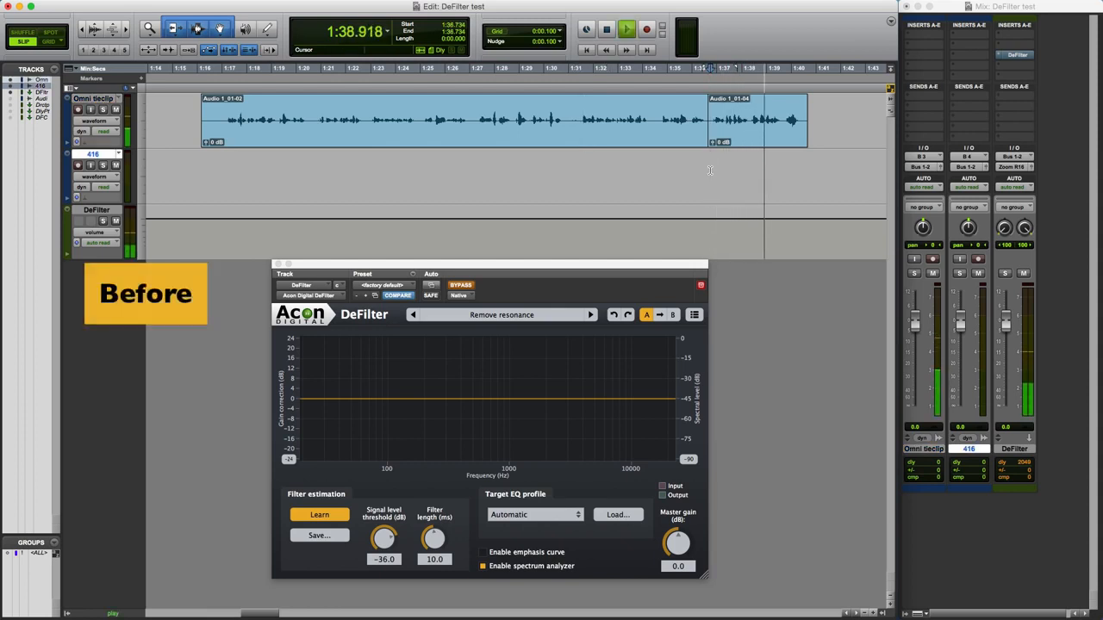
{"action": "key", "text": "space"}
Select the short final Omni tieclip clip, take DeFilter out of bypass, play the clip to learn its resonance filter, and end learning.
{"action": "left_click", "coordinate": [739, 140]}
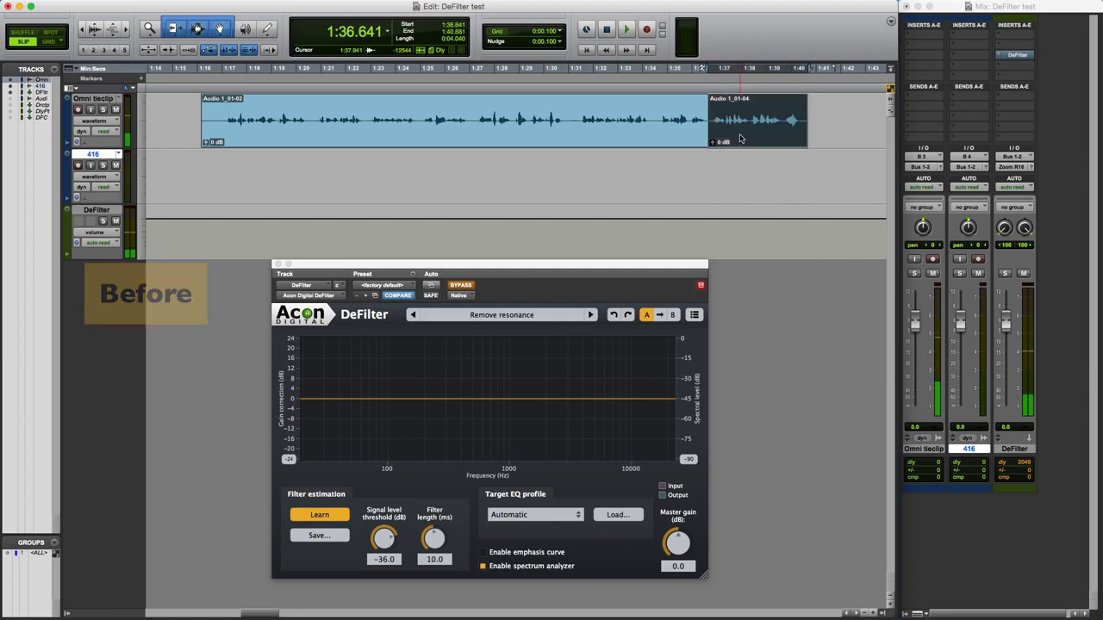
{"action": "left_click", "coordinate": [464, 286]}
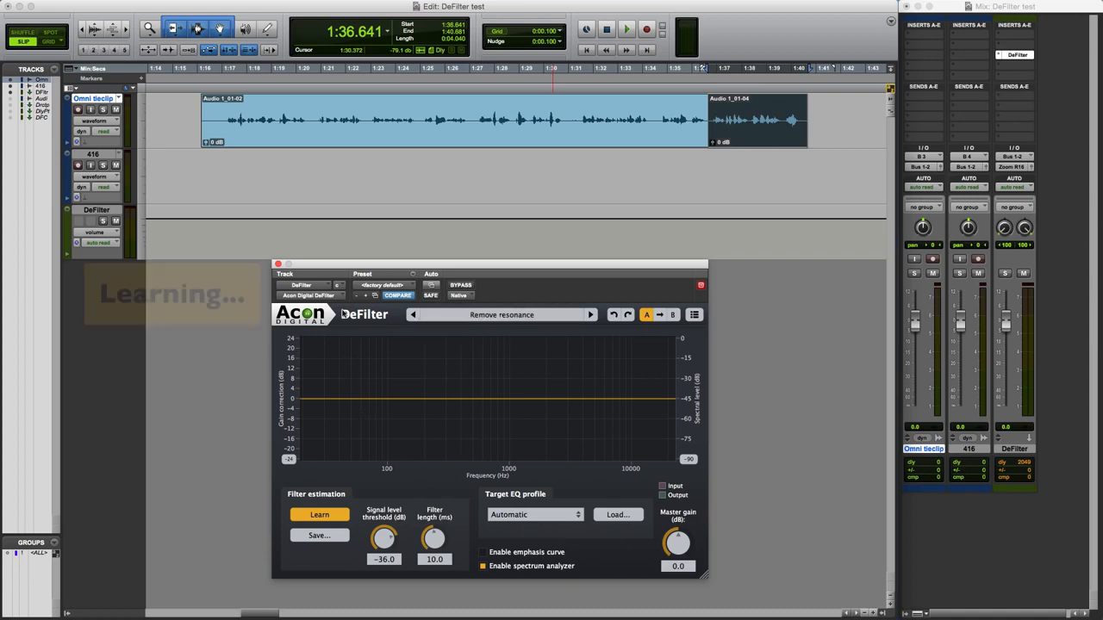
{"action": "key", "text": "space"}
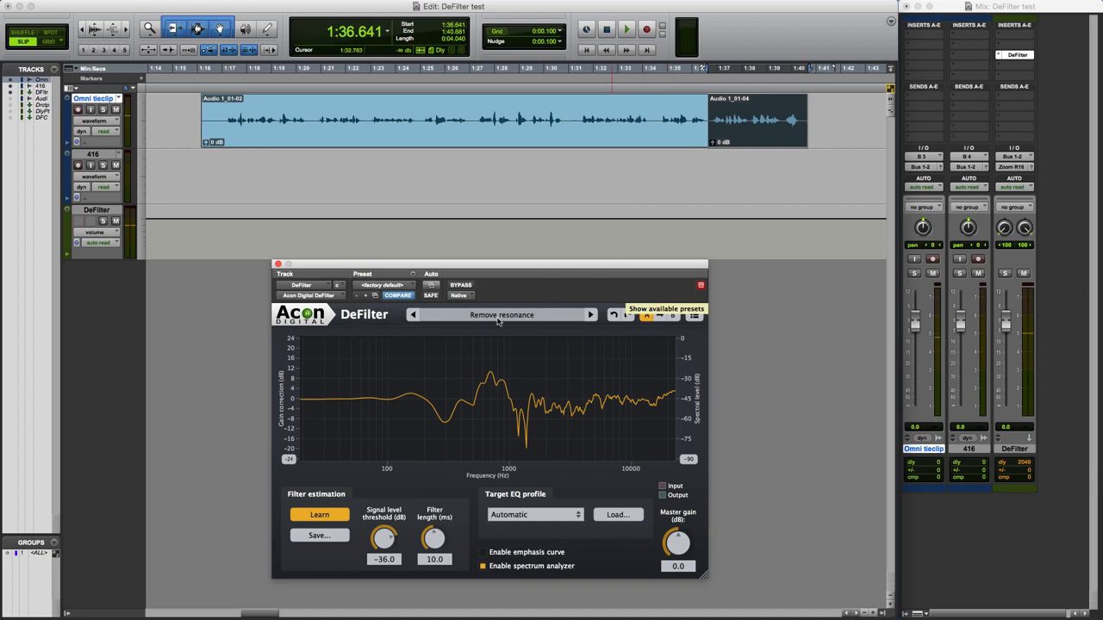
{"action": "left_click", "coordinate": [324, 517]}
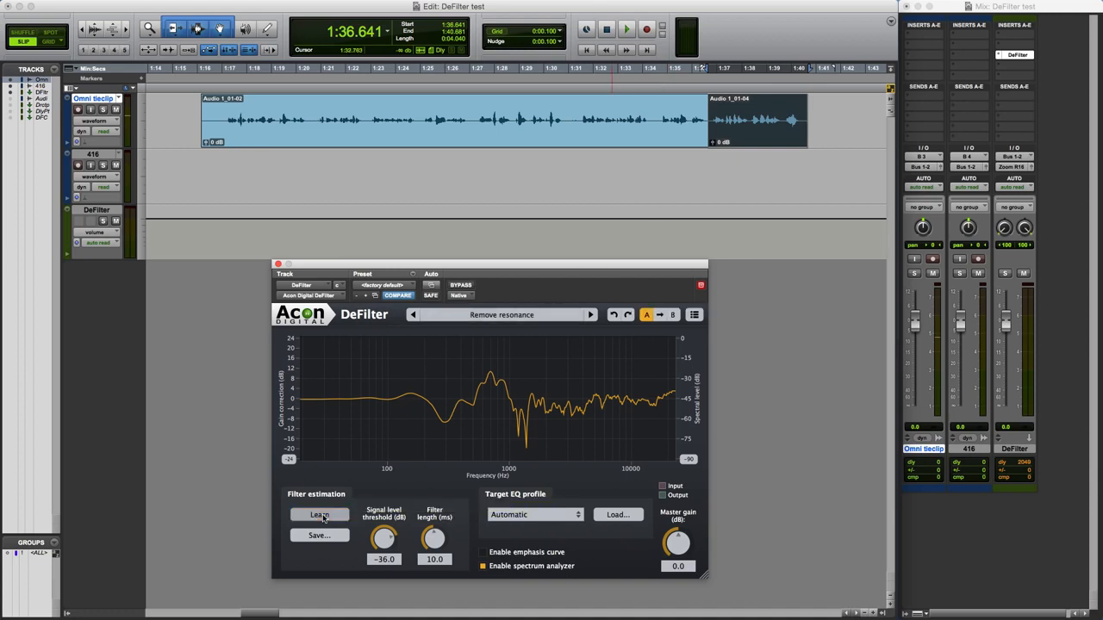
Compare the speech from 1:36.734 by playing it with DeFilter active, bypassed, and active again, stopping after each pass.
{"action": "left_click", "coordinate": [710, 157]}
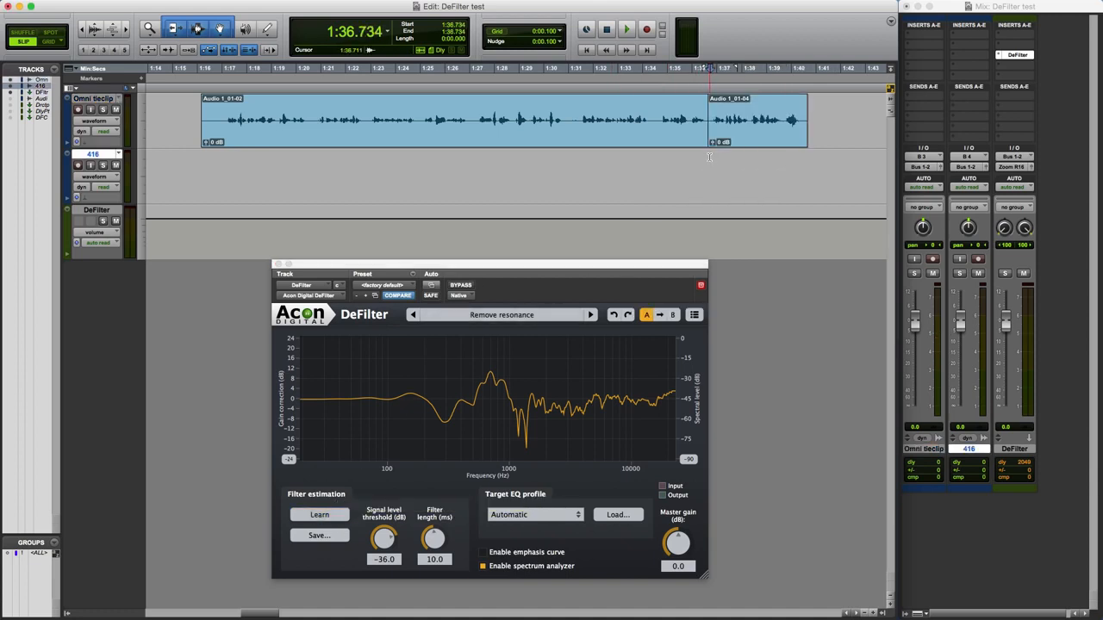
{"action": "key", "text": "space"}
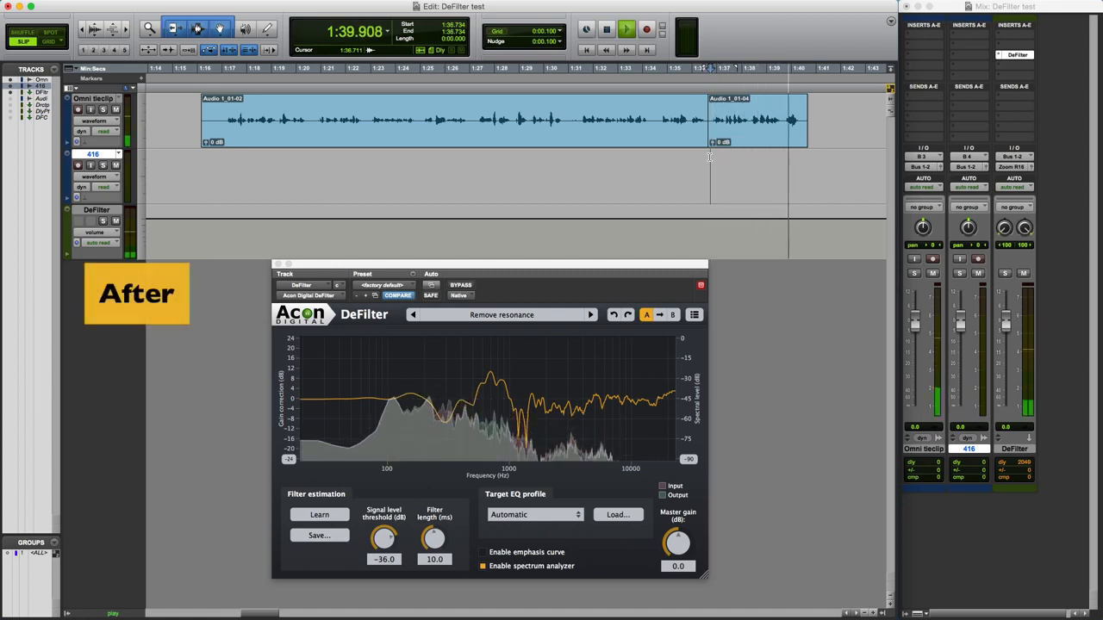
{"action": "key", "text": "space"}
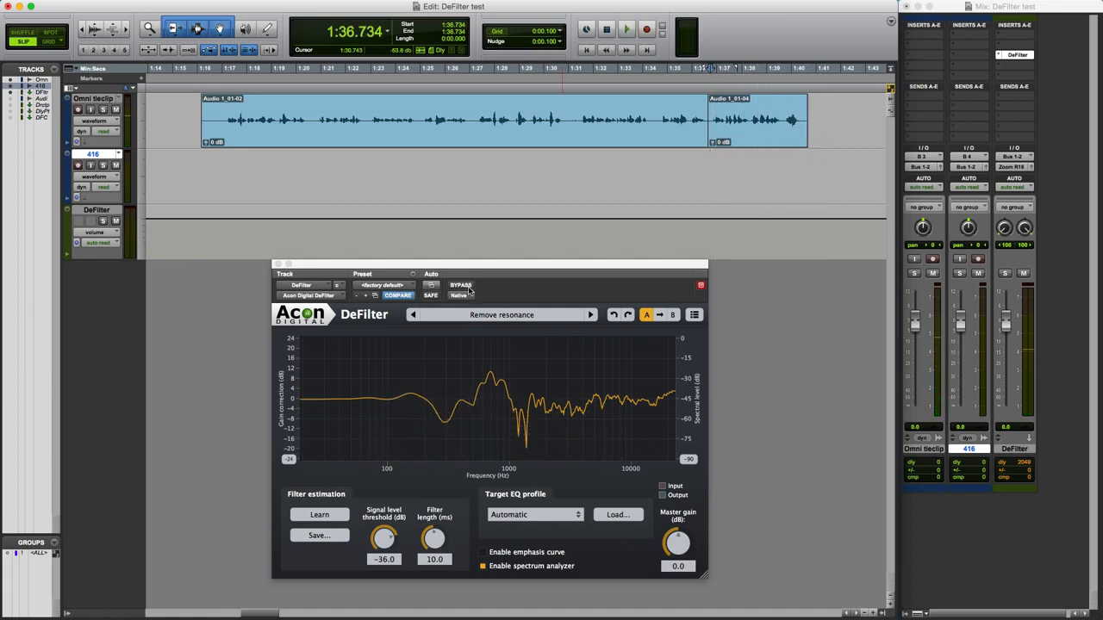
{"action": "left_click", "coordinate": [461, 285]}
{"action": "key", "text": "space"}
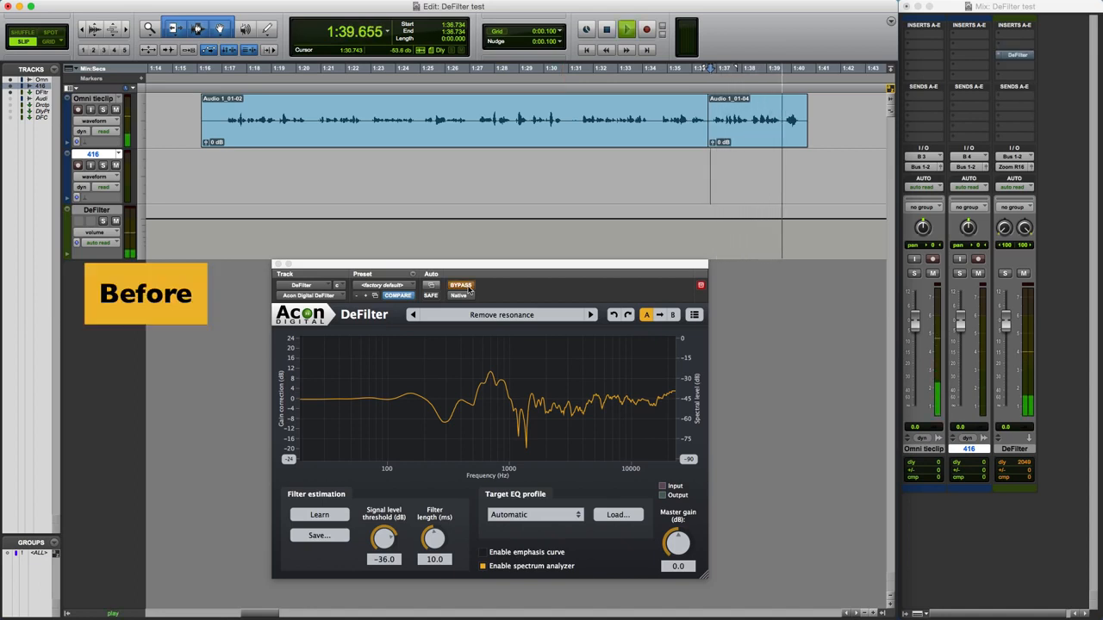
{"action": "key", "text": "space"}
{"action": "left_click", "coordinate": [469, 289]}
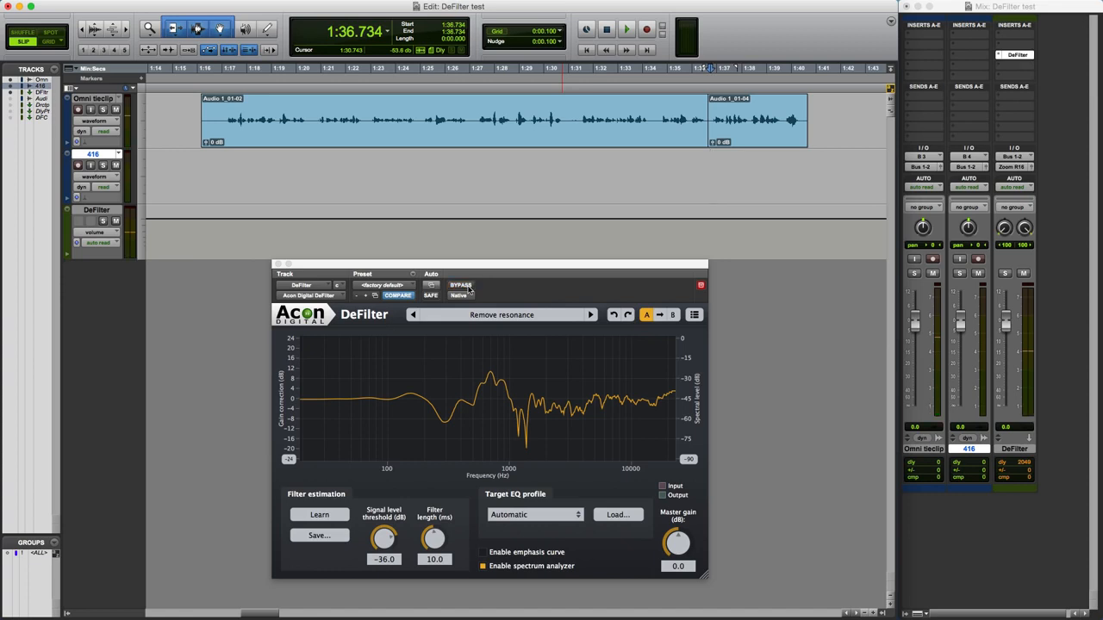
{"action": "key", "text": "space"}
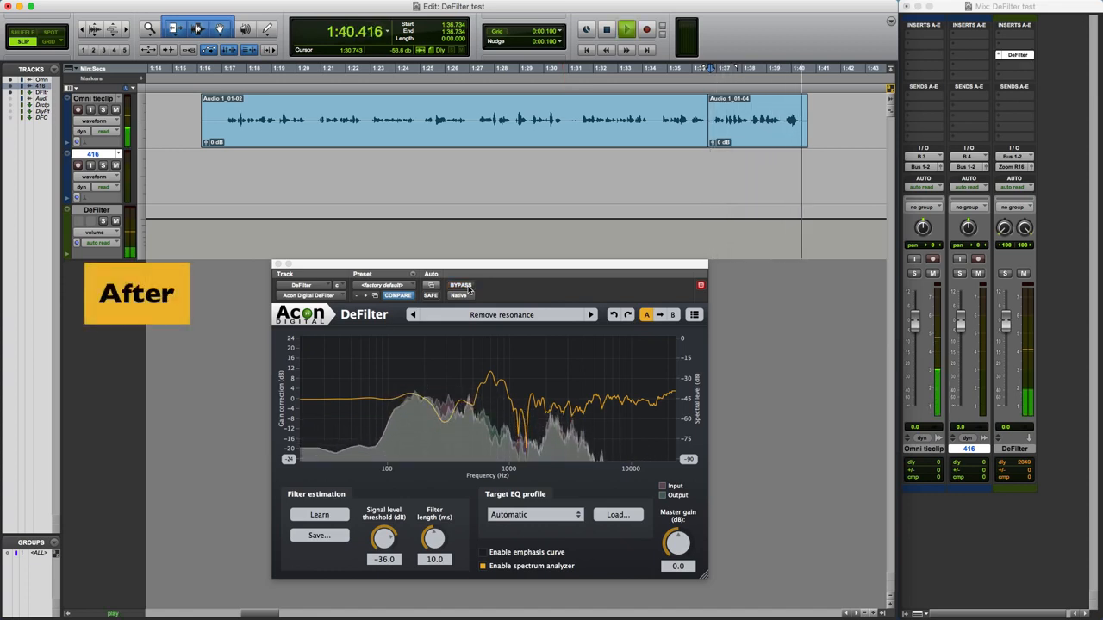
{"action": "key", "text": "space"}
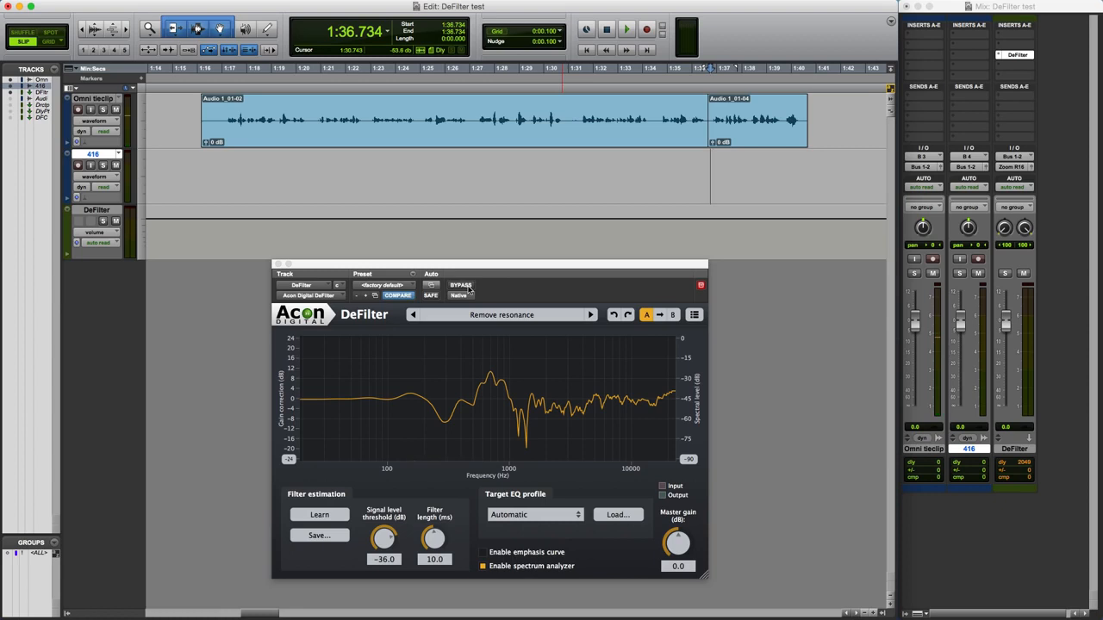